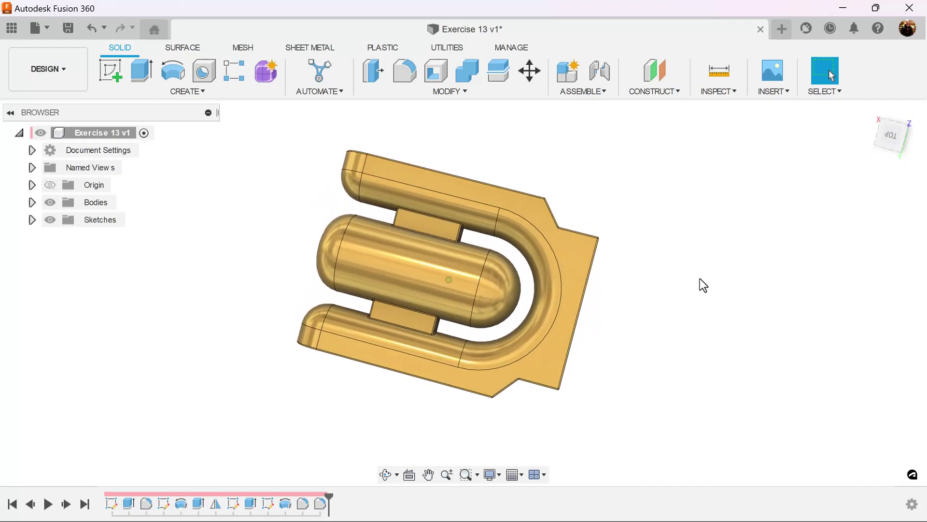
Start a new design and add a new component, Component1, to its root.
left_click(788, 31)
right_click(89, 133)
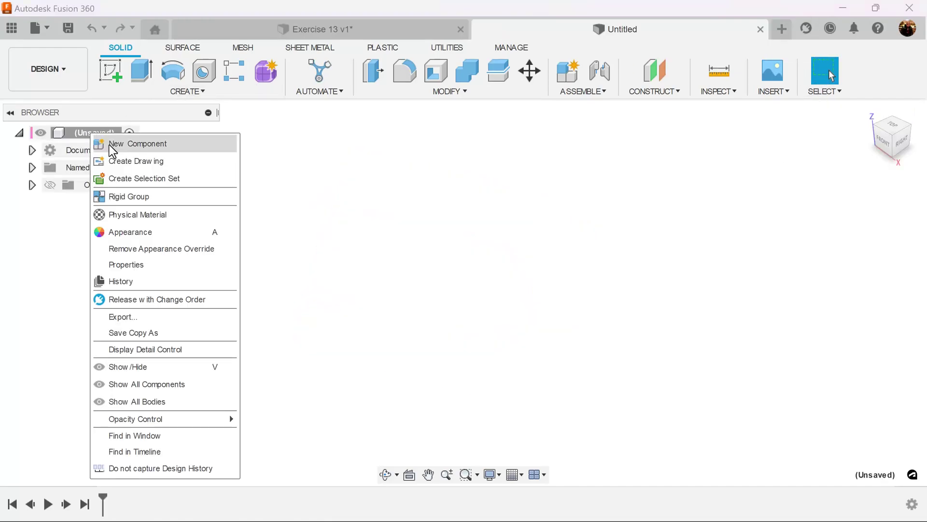
left_click(131, 142)
left_click(841, 433)
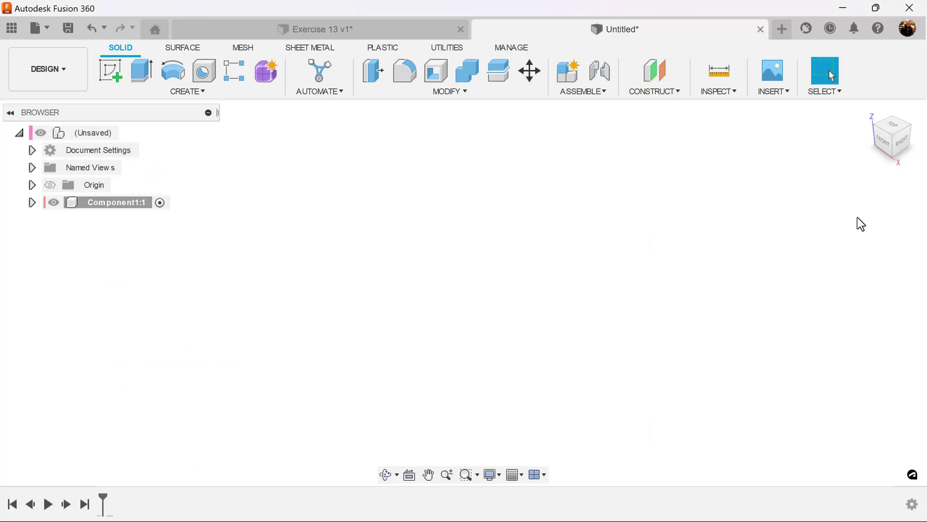
Sketch a centre-point rectangle, 180 × 150 mm, at the origin on the XY plane.
left_click(894, 128)
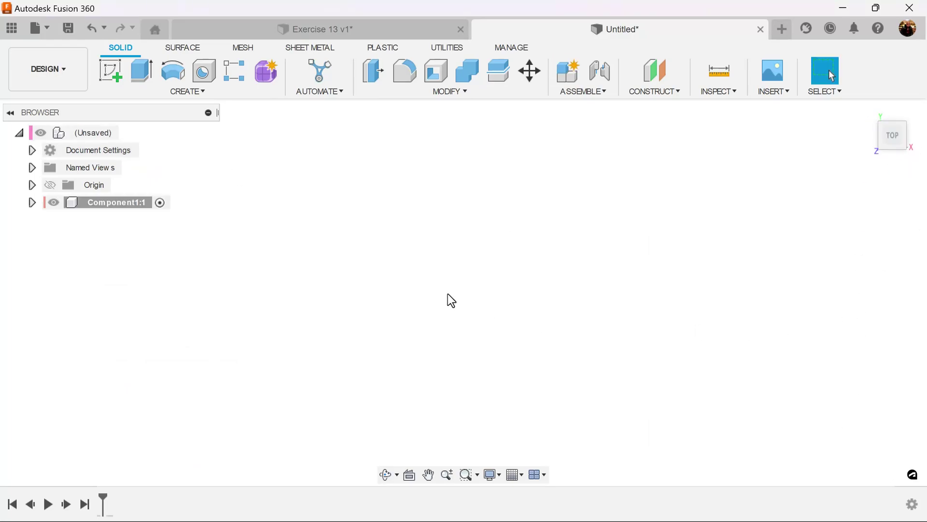
left_click(110, 71)
left_click(482, 242)
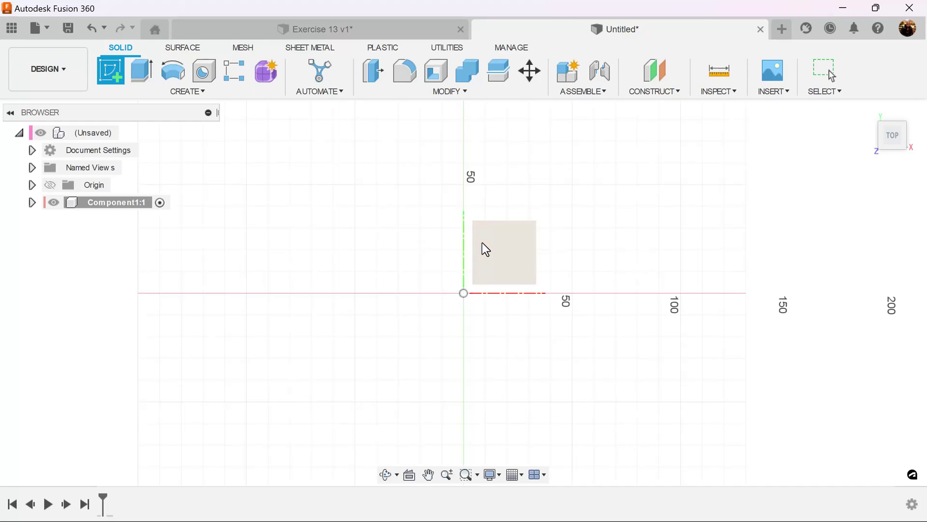
left_click(482, 243)
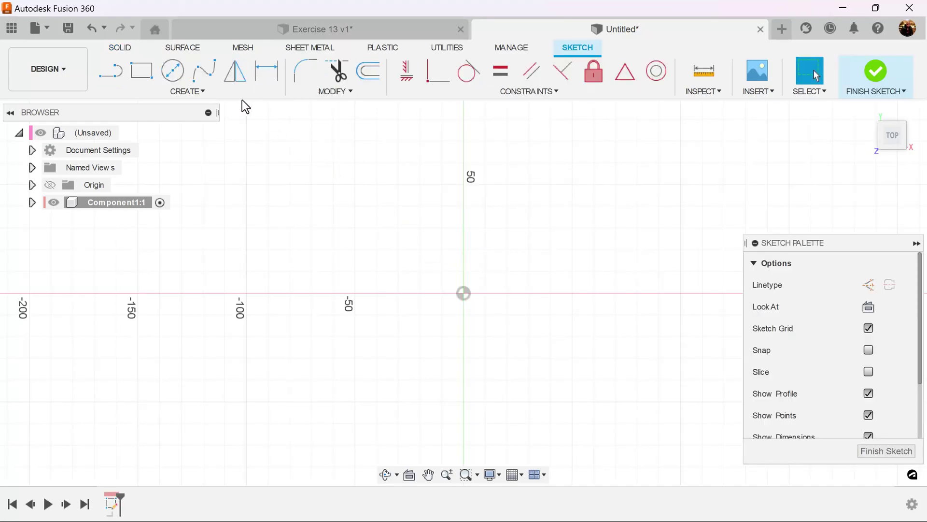
left_click(188, 91)
mouse_move(152, 124)
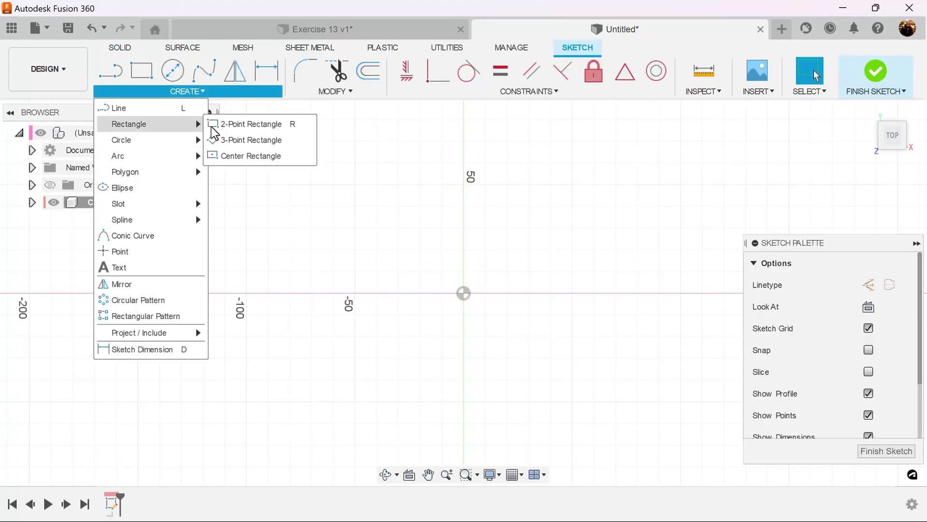
left_click(242, 155)
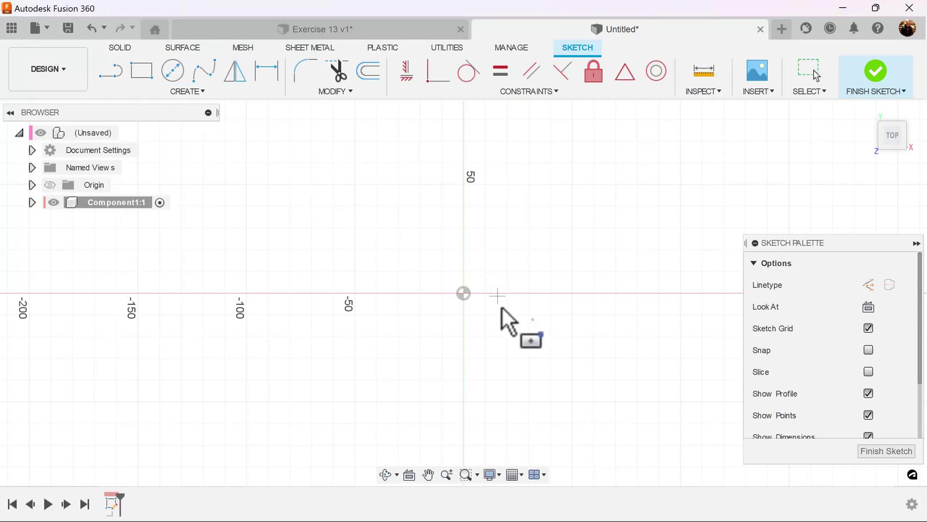
left_click(463, 293)
type("150")
key("Tab")
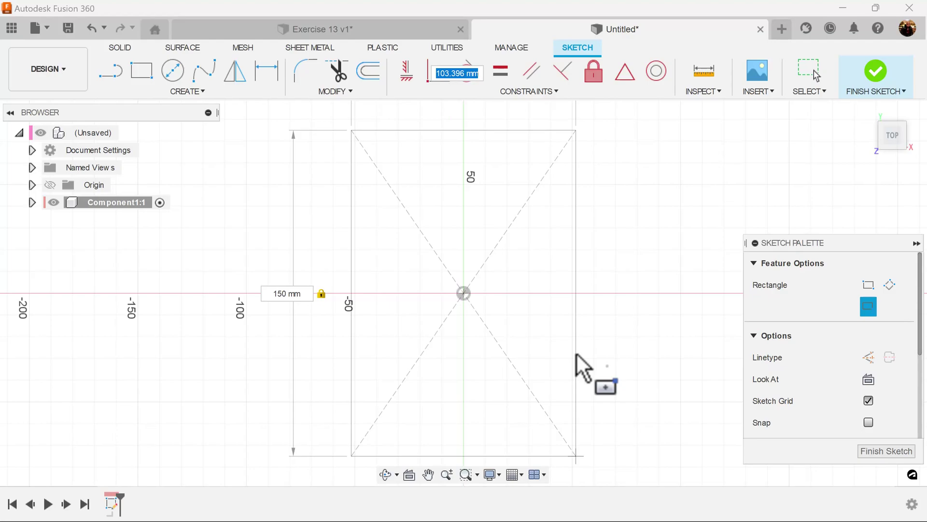
type("180")
key("Return")
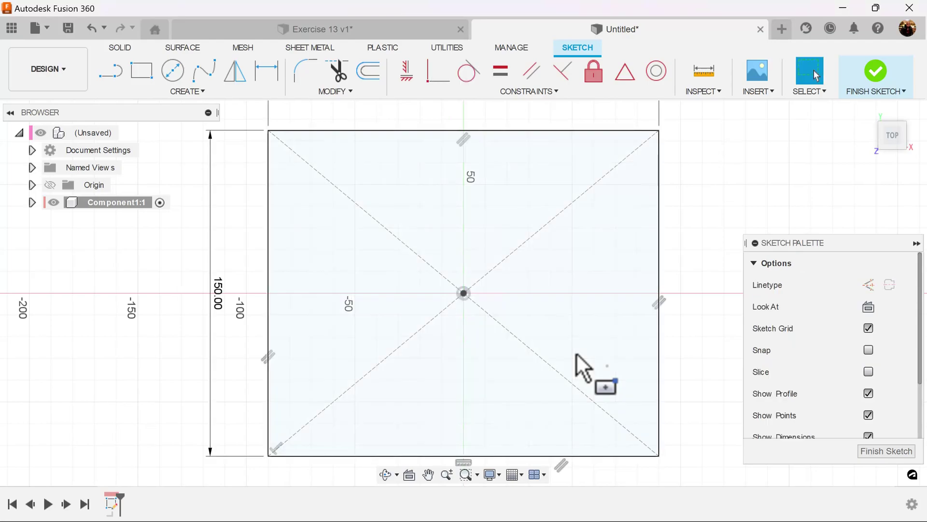
Move the 150.00 dimension aside and convert the rectangle's lines to construction geometry.
scroll(579, 362, "down", 5)
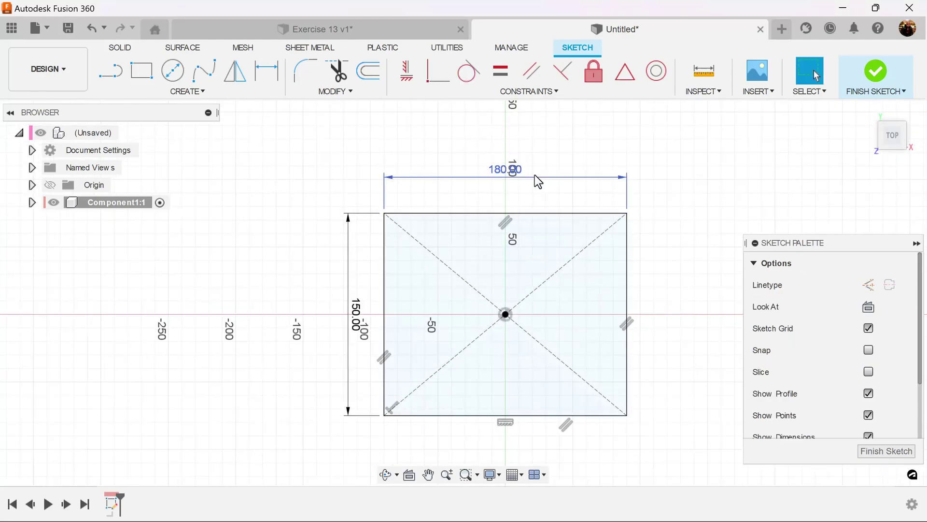
left_click_drag(356, 314, 368, 274)
mouse_move(628, 293)
middle_mouse_down()
mouse_move(640, 280)
mouse_move(617, 280)
middle_mouse_up()
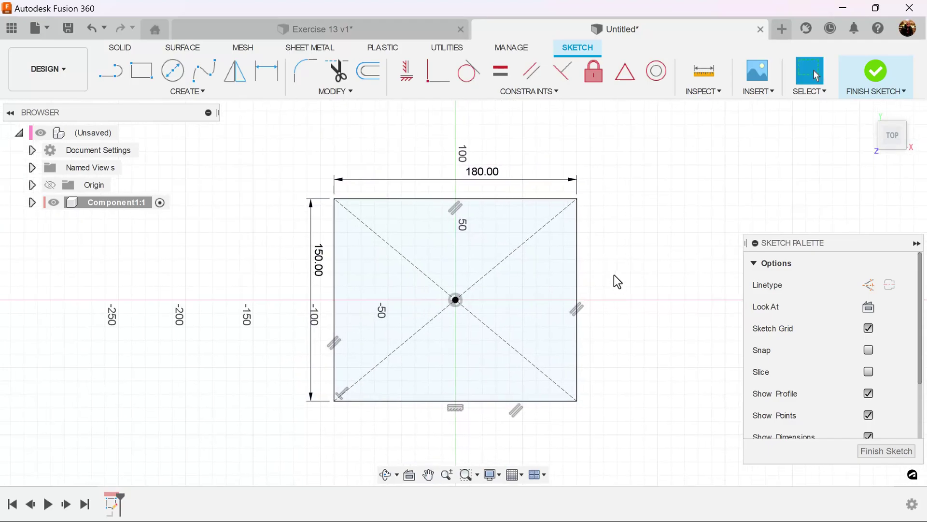
left_click_drag(296, 156, 637, 451)
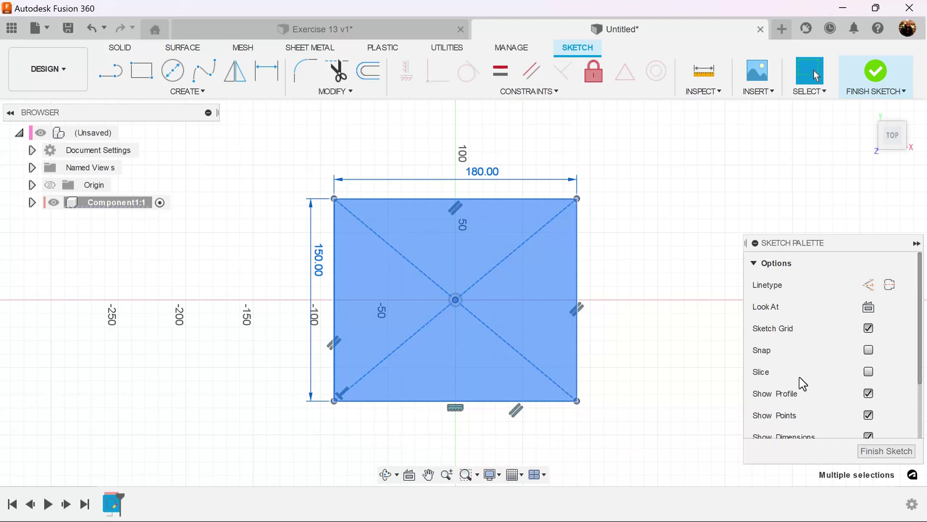
left_click(872, 287)
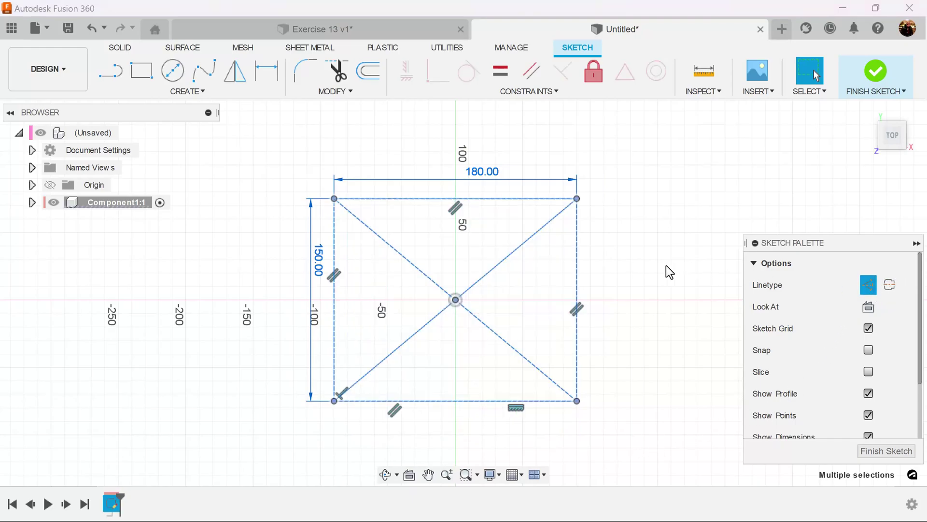
left_click(630, 273)
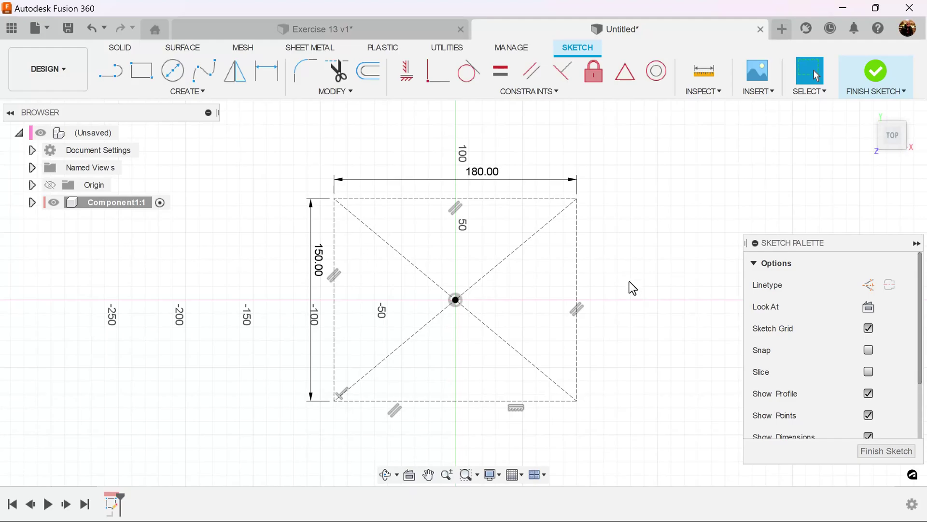
scroll(631, 300, "up", 1)
middle_click_drag(631, 300, 630, 296)
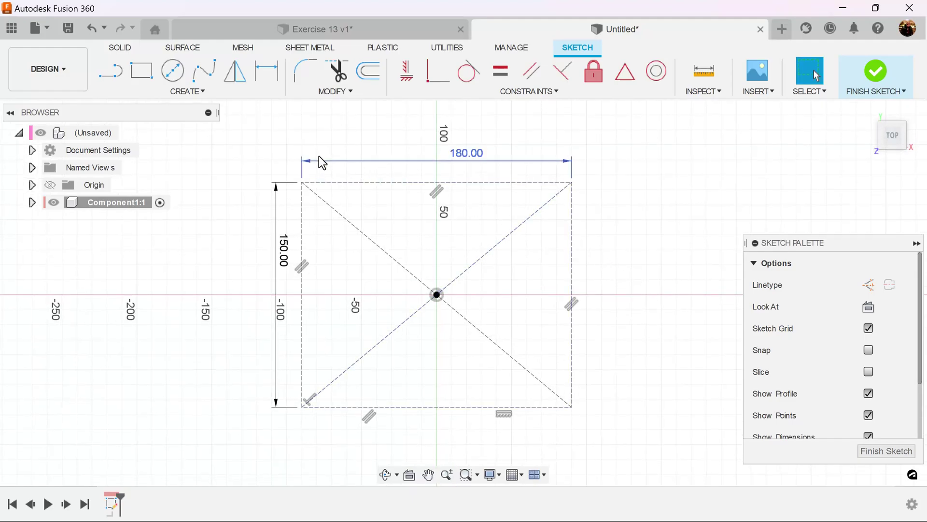
left_click(112, 72)
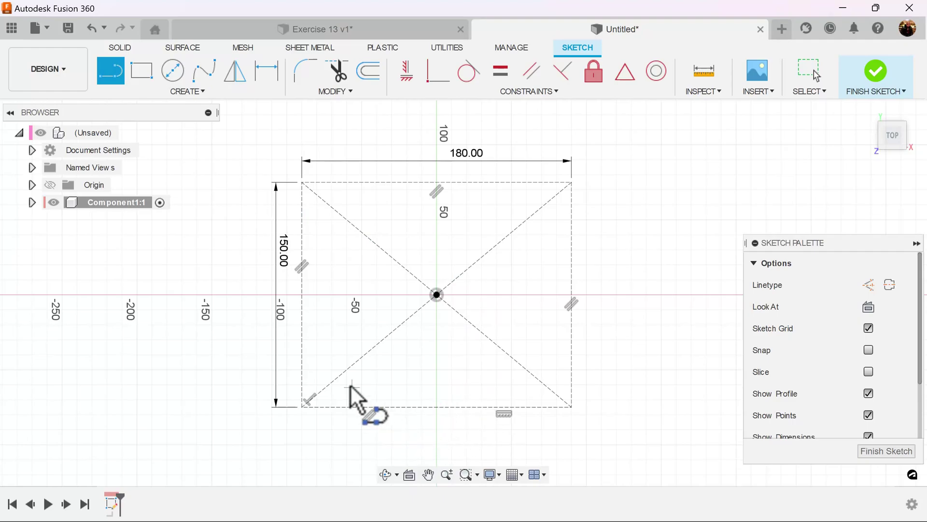
Draw a horizontal line from the left edge, then a diagonal down to the bottom edge.
left_click(301, 367)
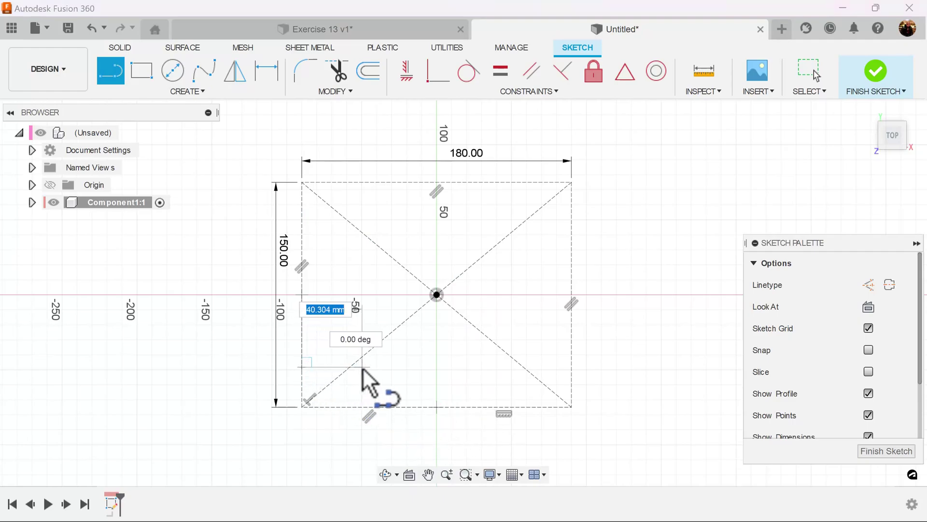
left_click(362, 367)
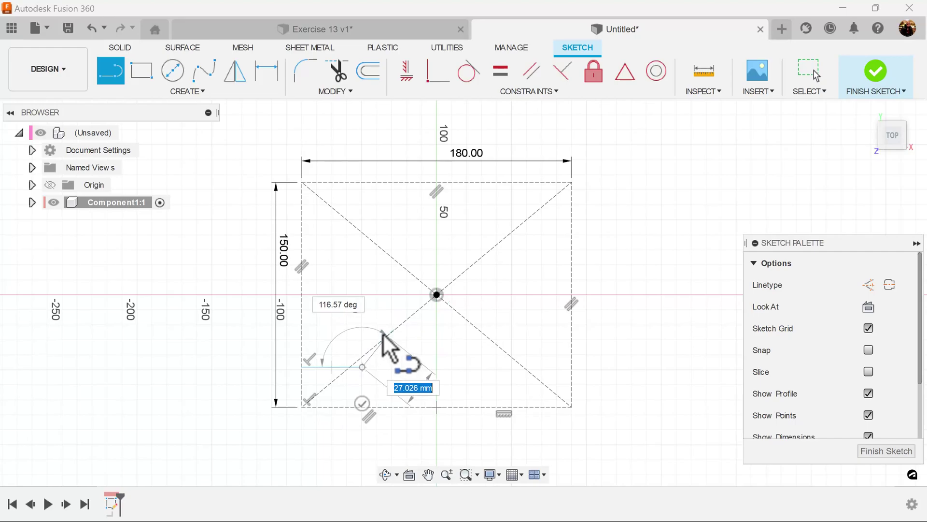
double_click(395, 407)
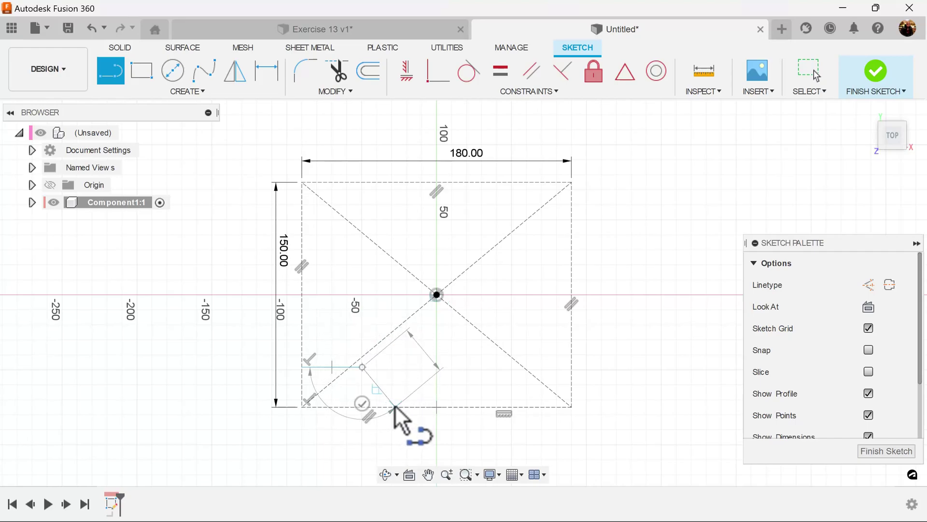
Dimension the horizontal segment 30 mm and the diagonal 15 mm.
left_click(272, 73)
left_click(332, 368)
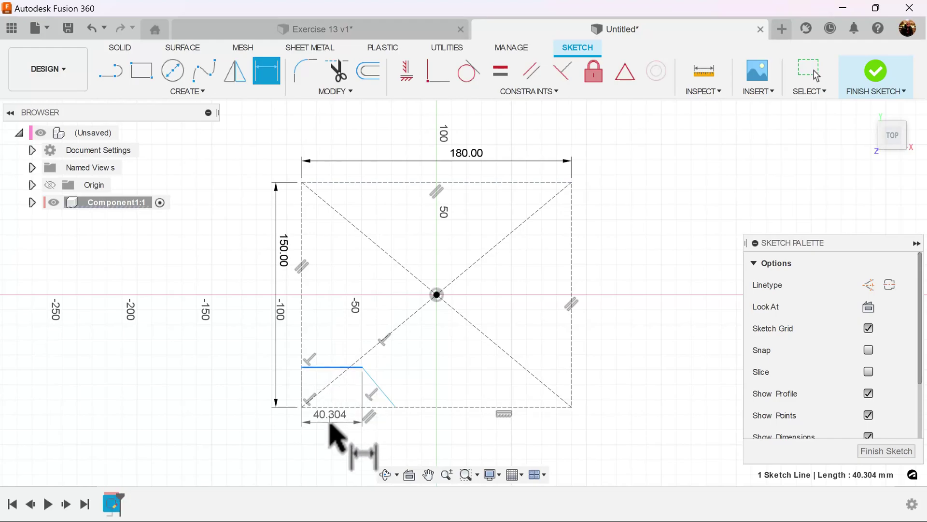
left_click(329, 428)
type("30")
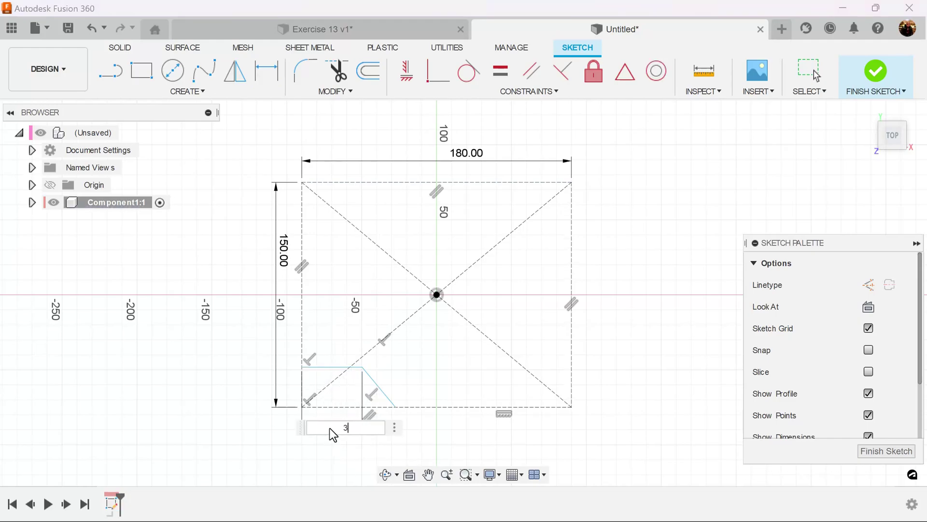
key("Return")
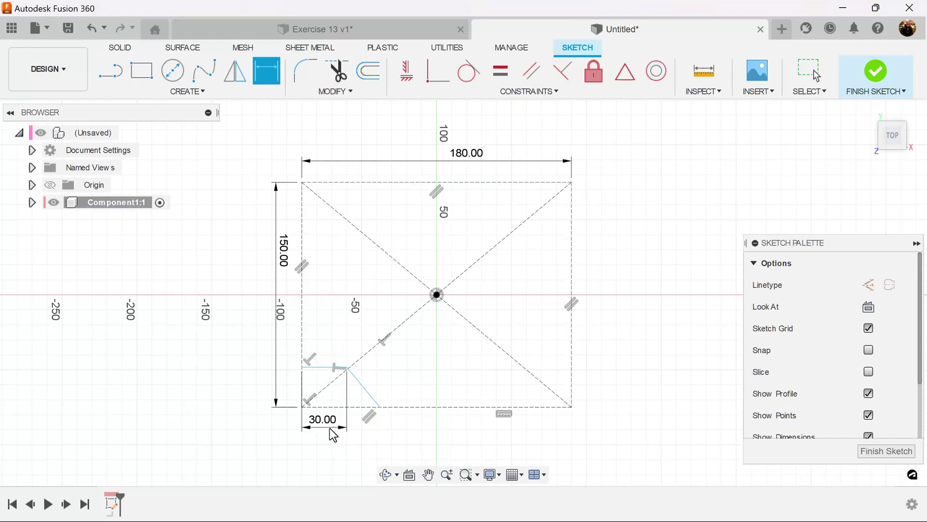
left_click(369, 394)
left_click(359, 454)
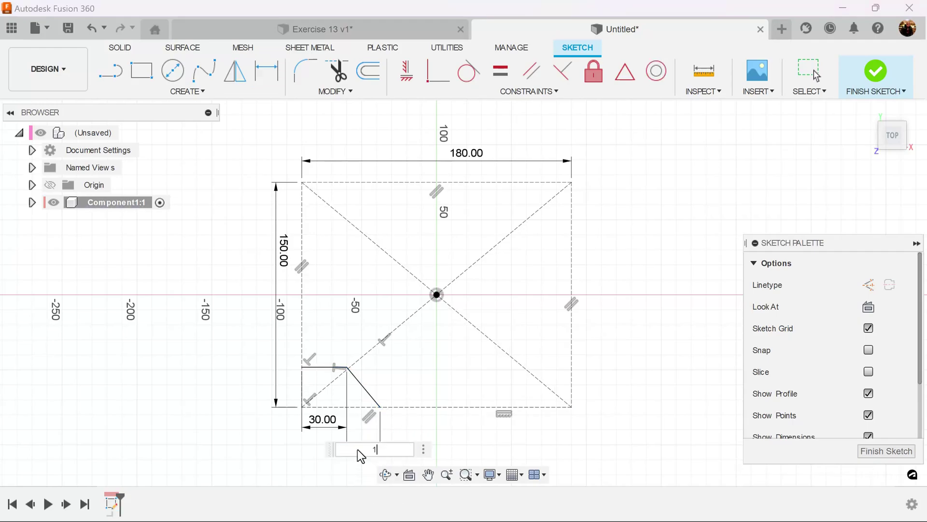
type("15")
key("Return")
scroll(497, 404, "up", 3)
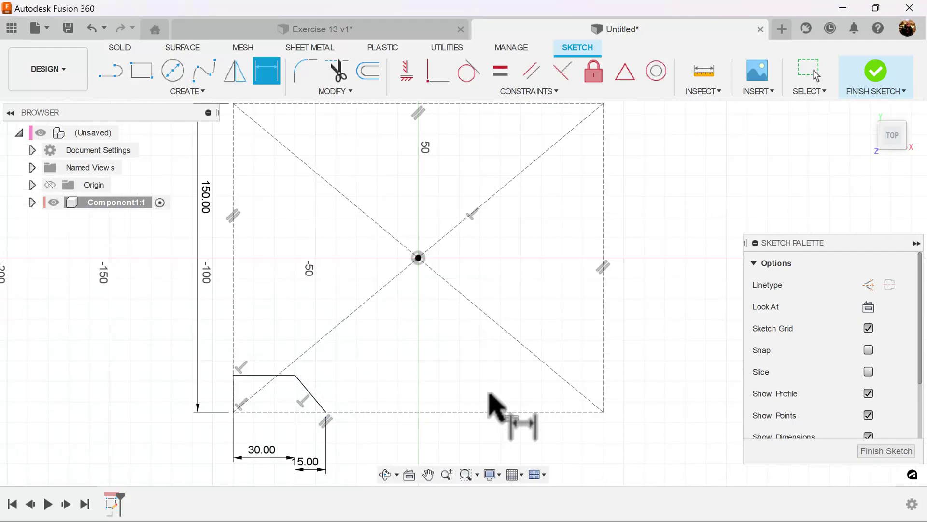
scroll(529, 358, "down", 3)
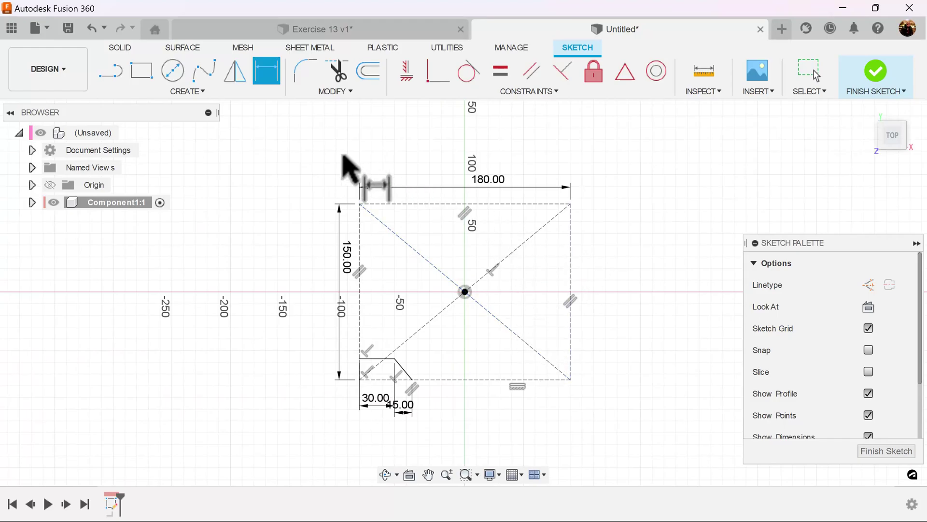
Draw a horizontal construction centreline between the side edges' midpoints.
left_click(117, 73)
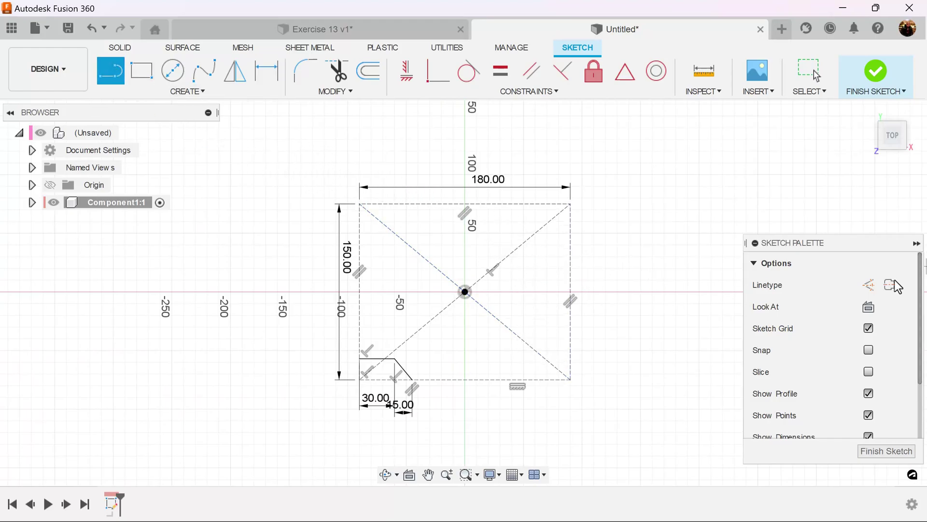
left_click(869, 285)
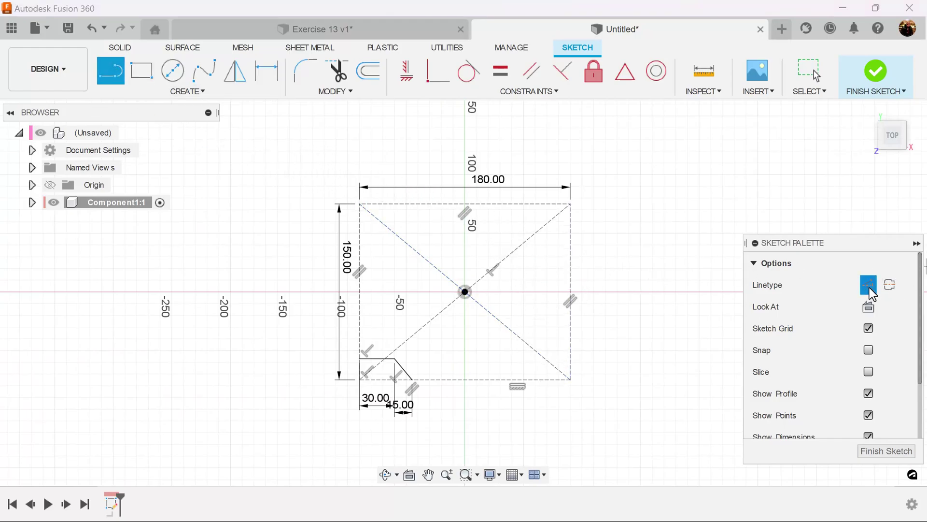
left_click(359, 291)
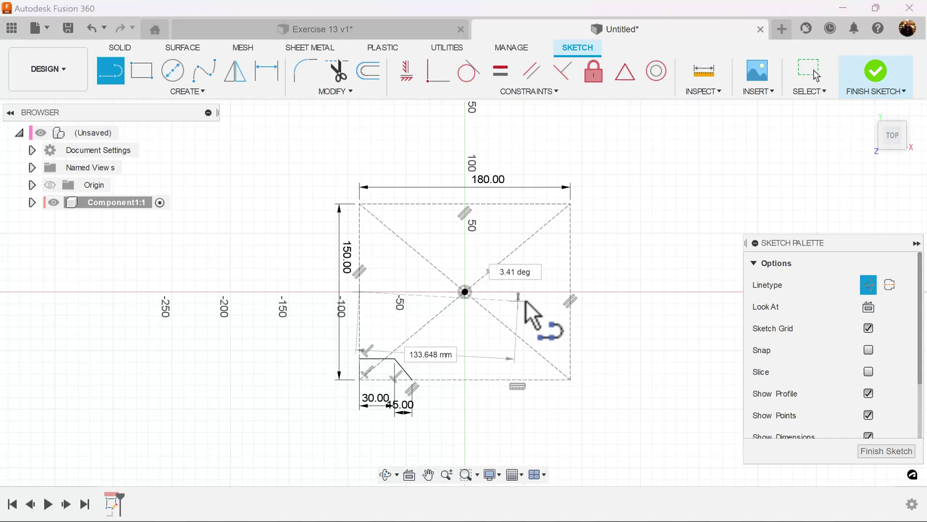
left_click(570, 292)
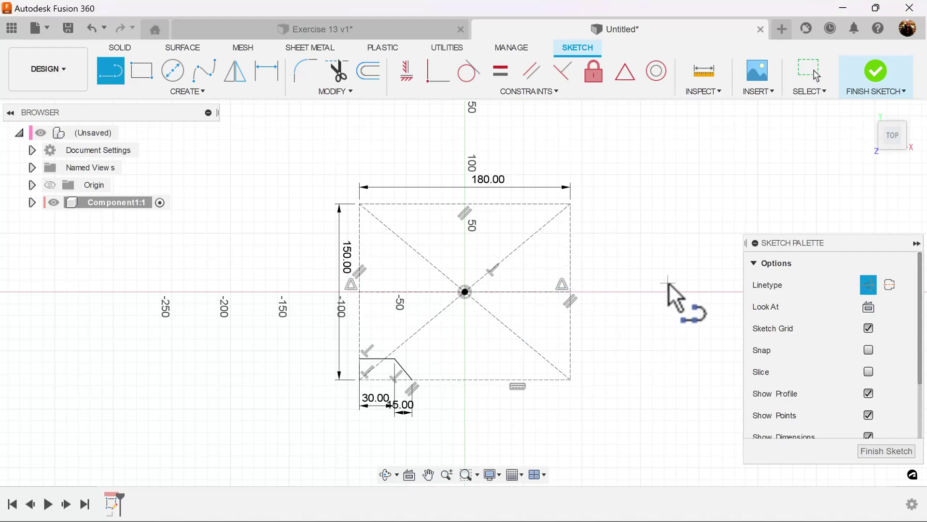
scroll(671, 295, "up", 1)
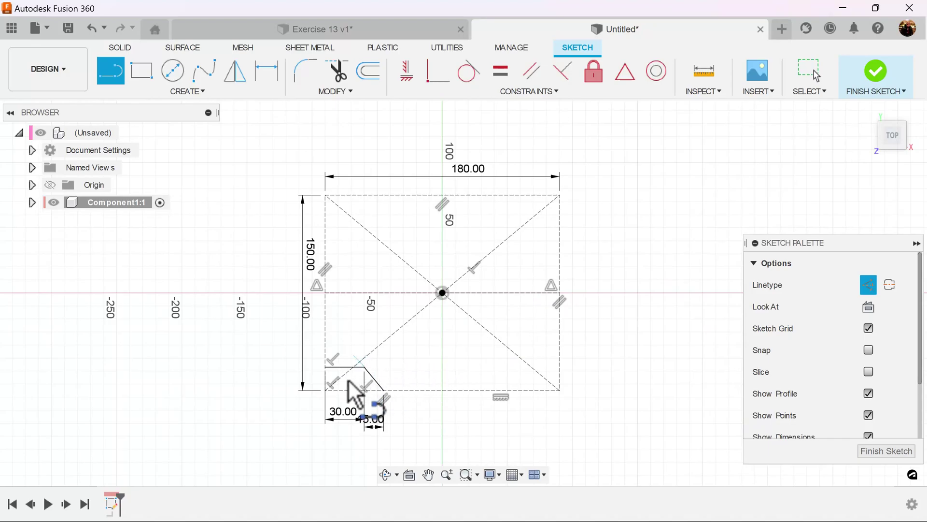
left_click(365, 367)
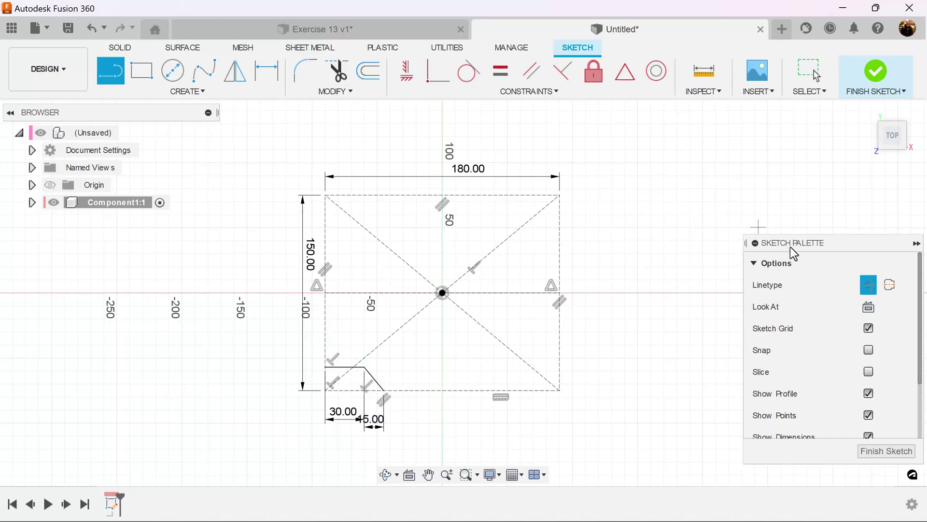
left_click(872, 287)
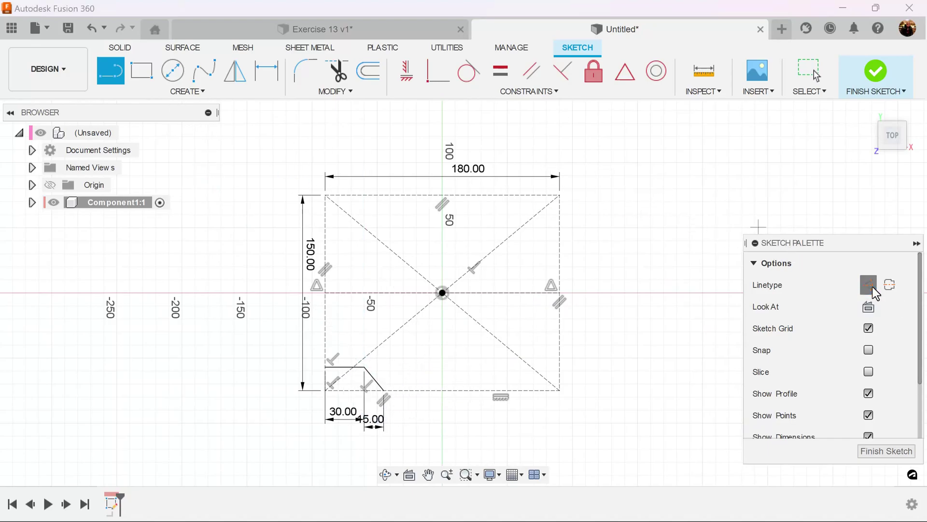
Mirror the 30 mm and angled lines across the centreline into the upper-left corner.
left_click(235, 73)
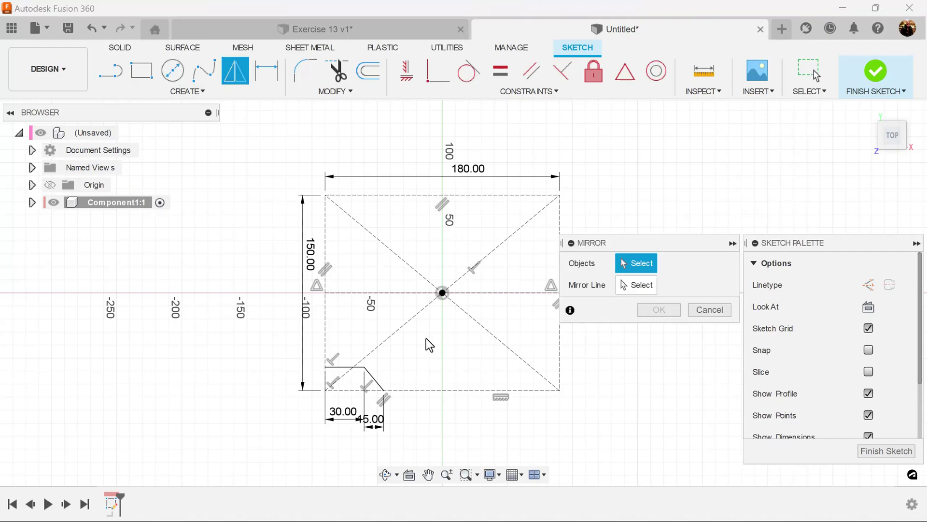
left_click(340, 368)
left_click(372, 376)
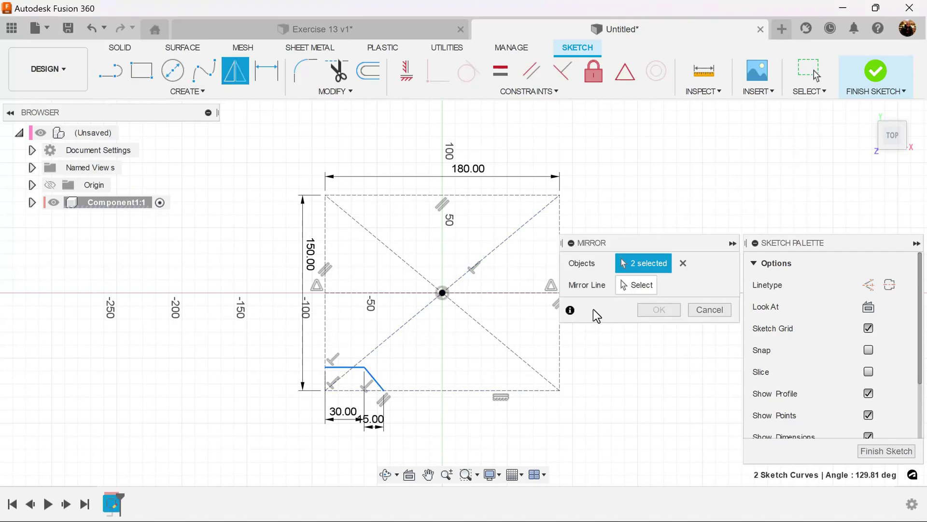
left_click(639, 286)
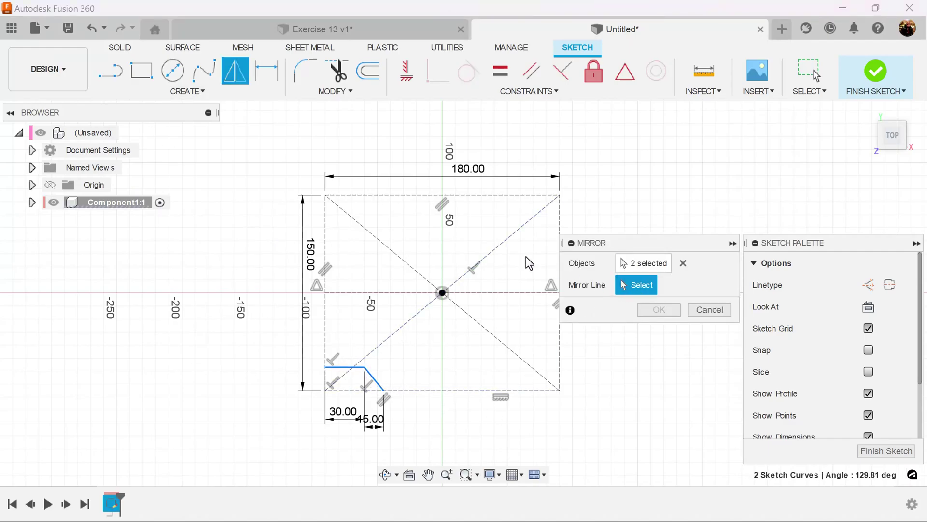
left_click(398, 294)
left_click(660, 310)
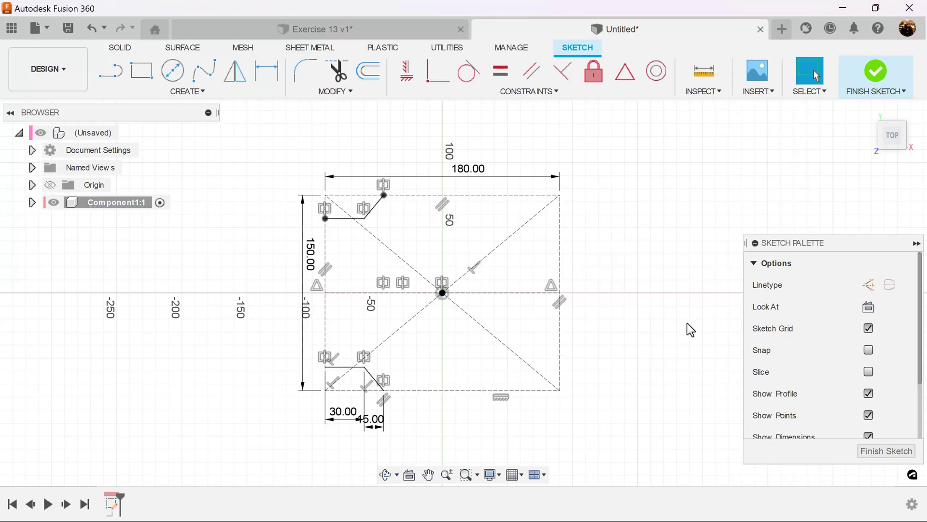
middle_click_drag(682, 326, 621, 314)
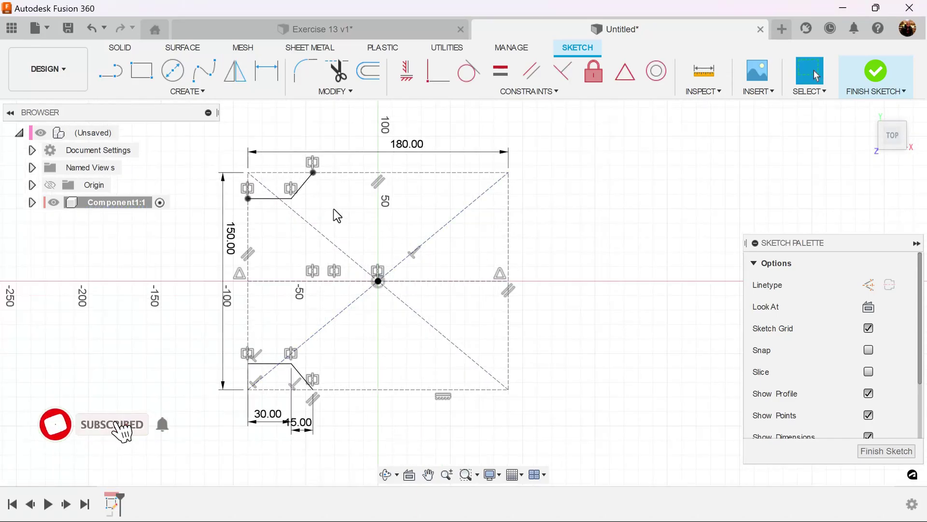
Draw a two-point rectangle from the outline's right edge toward its centre.
left_click(141, 71)
left_click(508, 245)
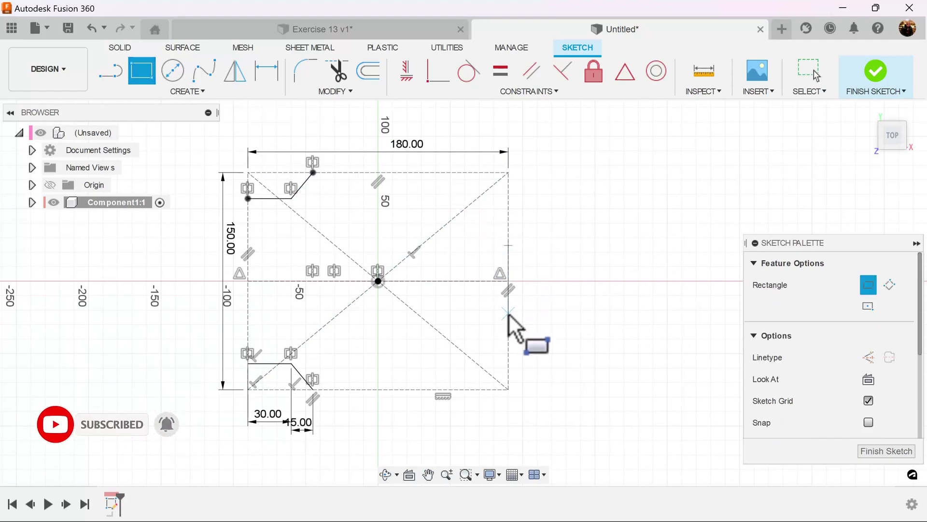
left_click(351, 326)
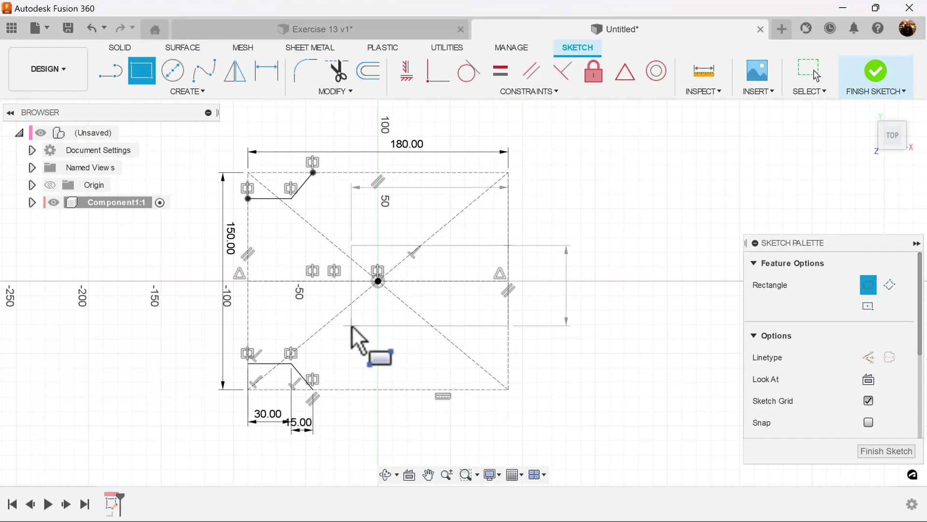
scroll(585, 240, "up", 2)
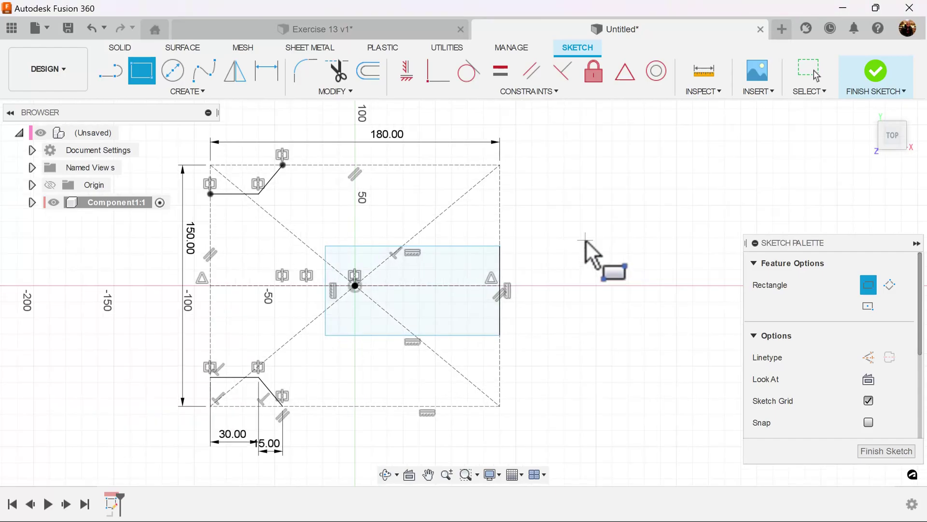
scroll(592, 242, "up", 1)
middle_click_drag(596, 244, 658, 219)
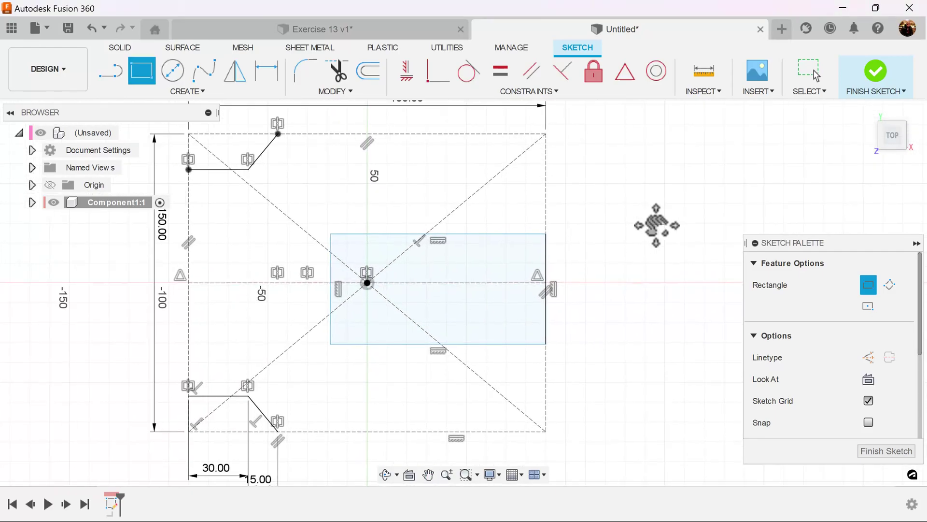
Dimension the rectangle's bottom edge 35 mm above the outline's bottom edge.
left_click(267, 78)
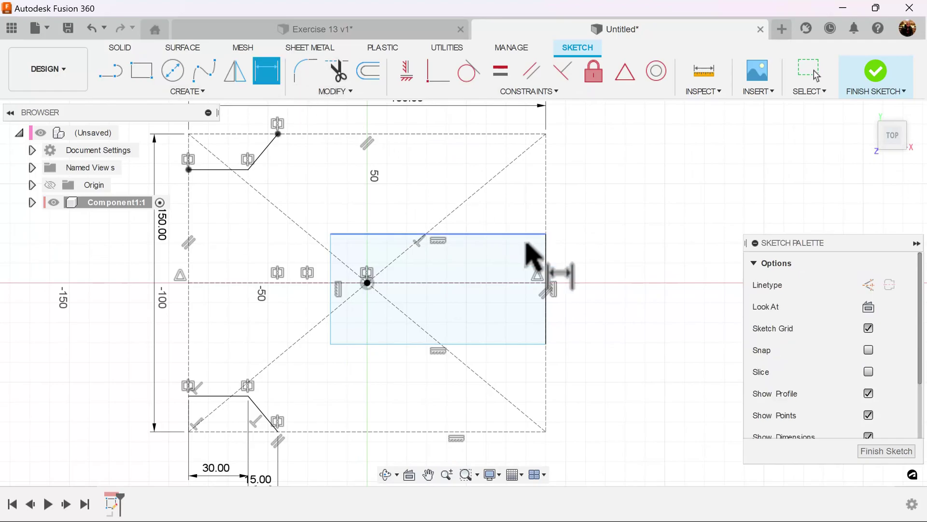
left_click(504, 345)
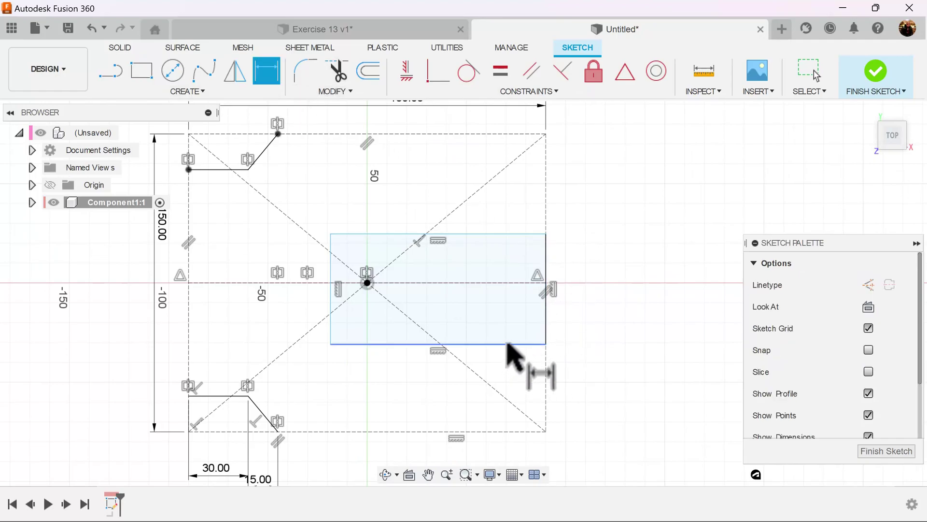
left_click(507, 431)
left_click(614, 390)
type("3")
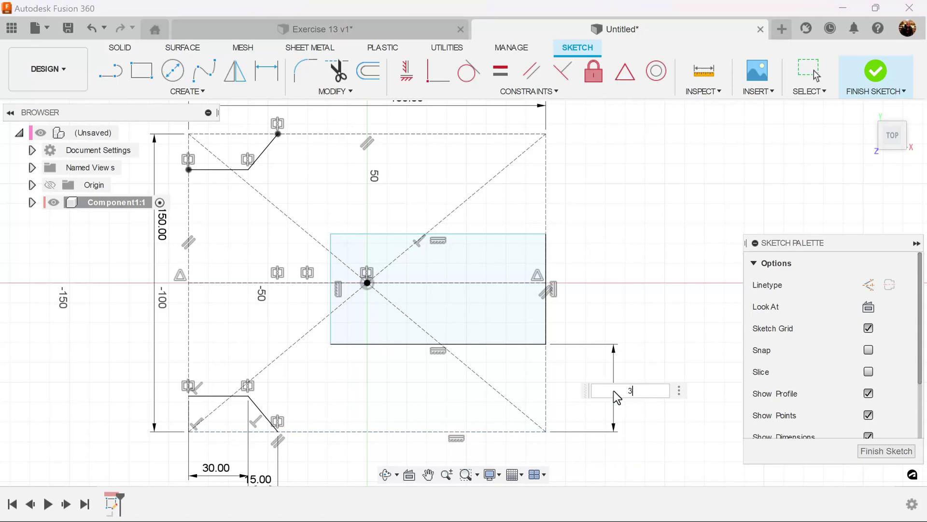
type("5")
key("Return")
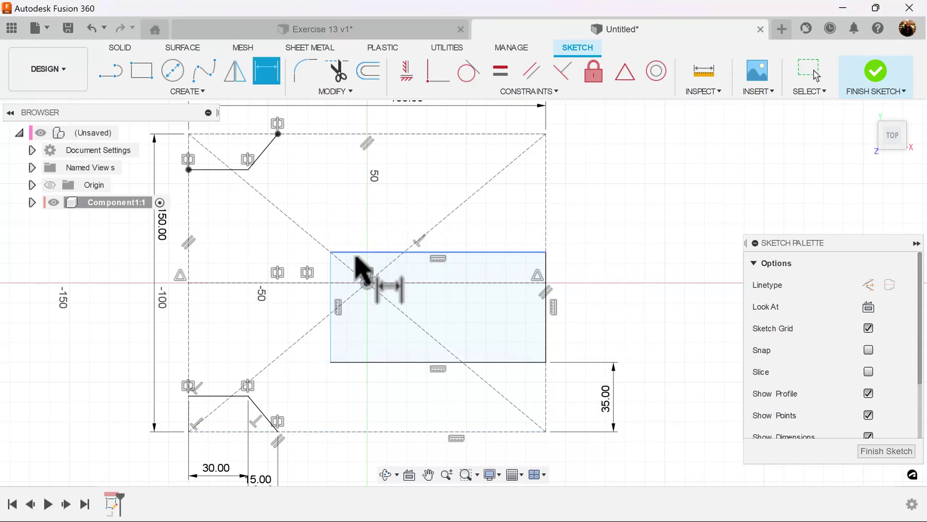
Set the rectangle's height to 80 mm and its width to 105 mm.
left_click(331, 272)
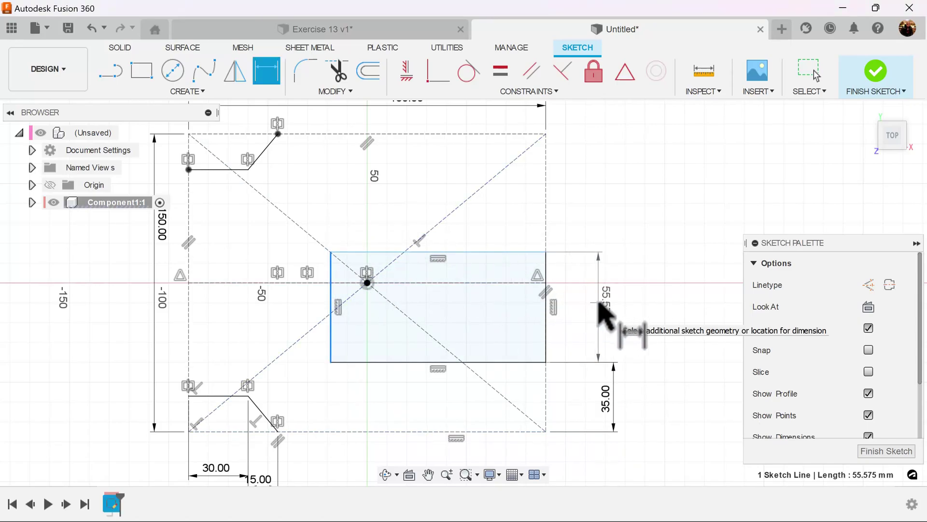
left_click(598, 303)
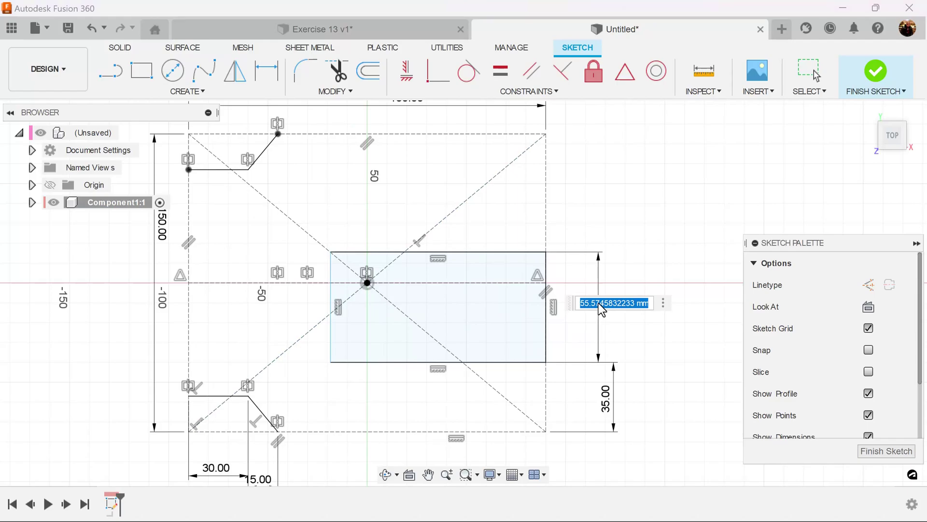
type("80")
key("Return")
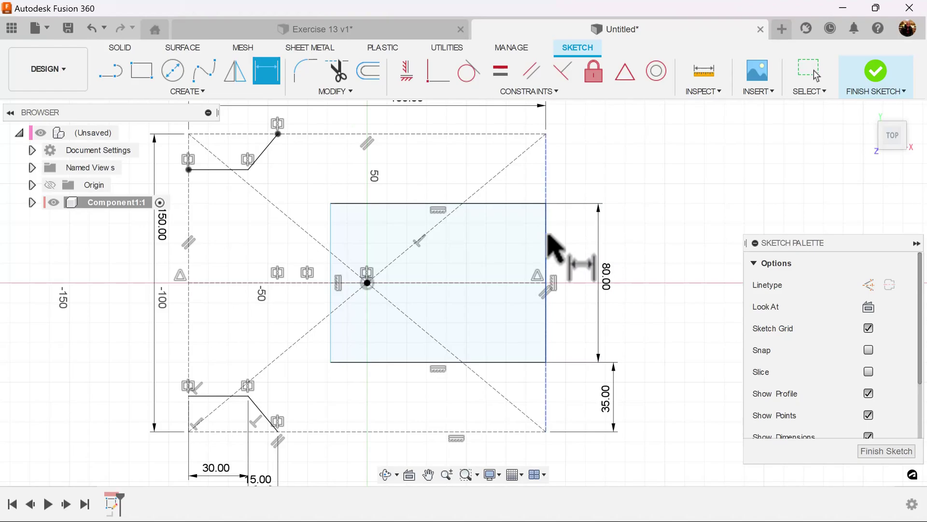
left_click(450, 361)
left_click(445, 406)
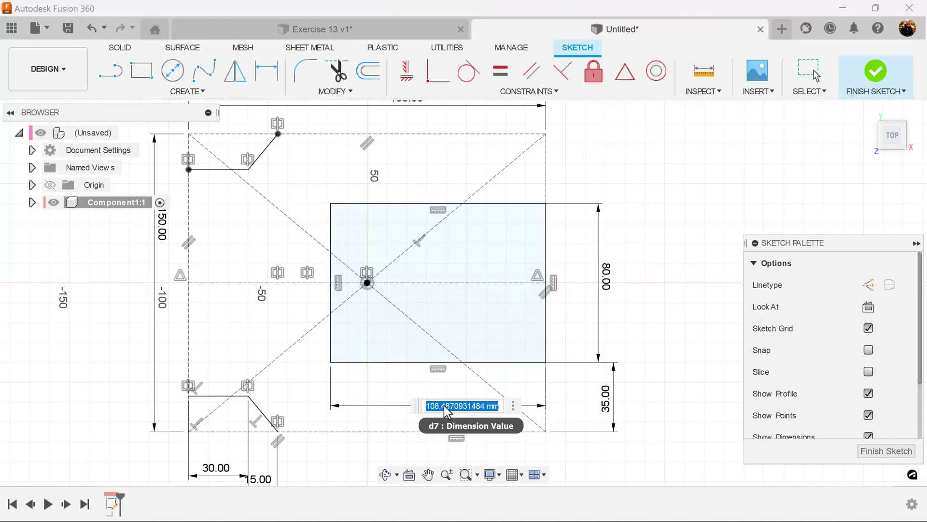
type("105")
key("Return")
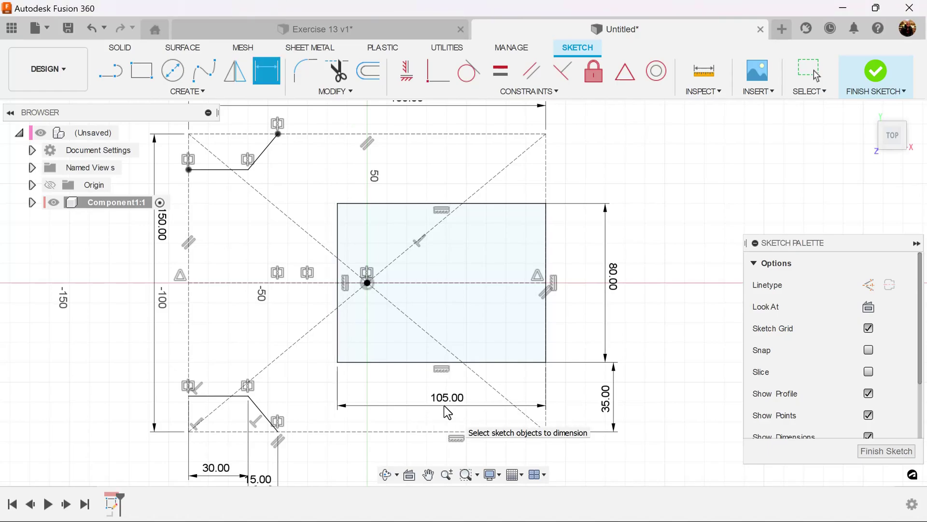
key("Escape")
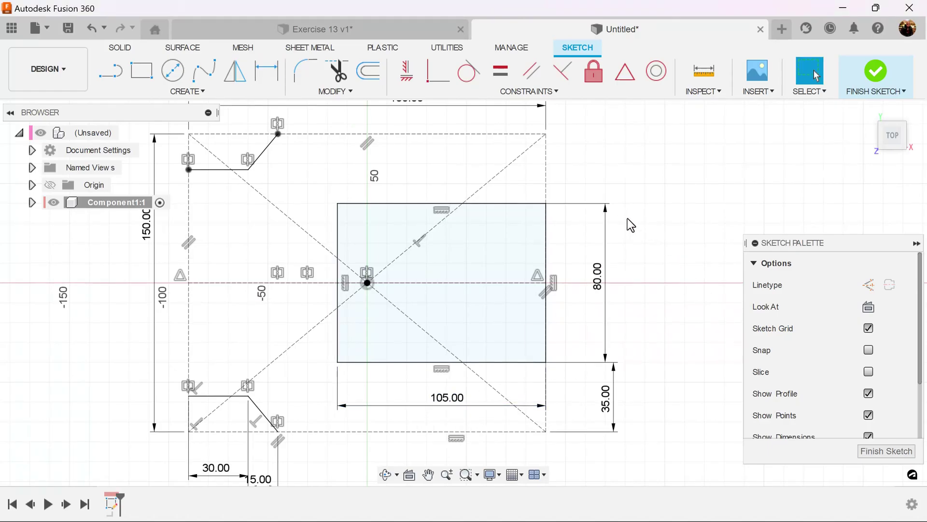
Convert the 105 × 80 rectangle's right and left sides to construction lines.
left_click(546, 245)
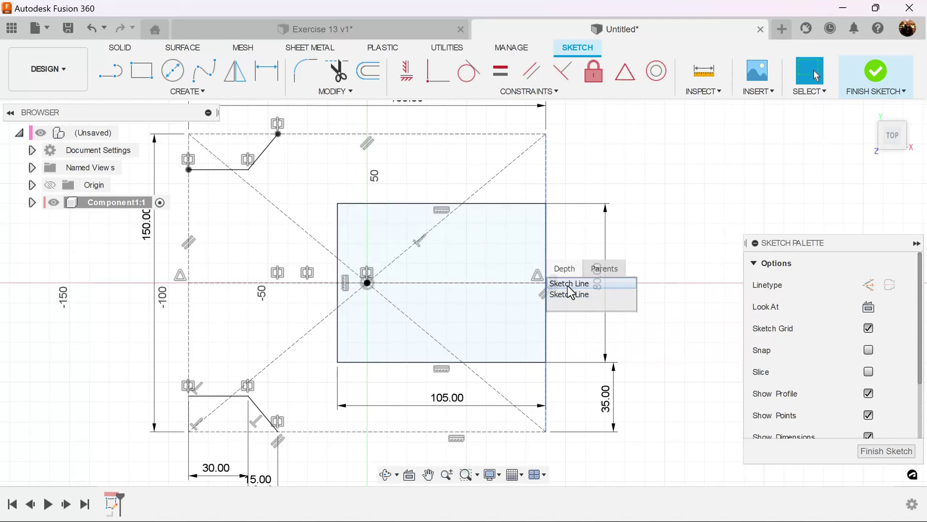
left_click(546, 233)
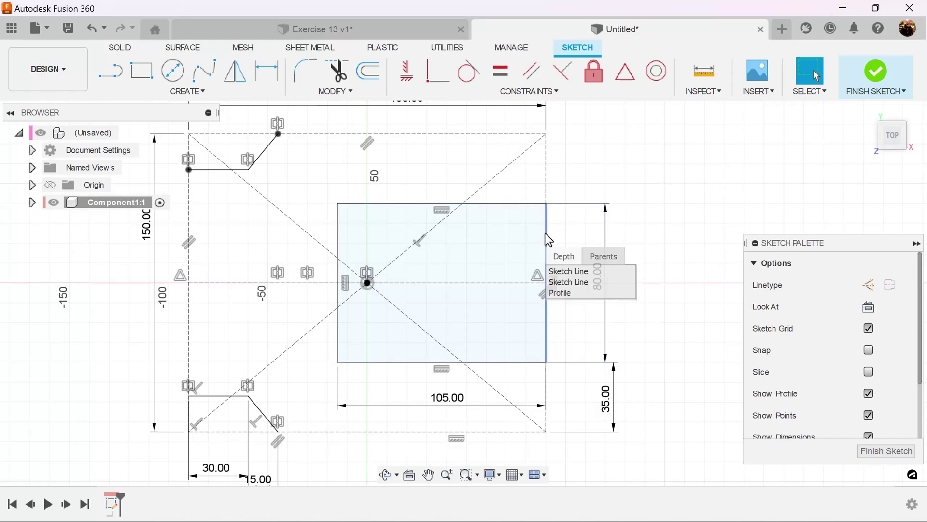
left_click(569, 271)
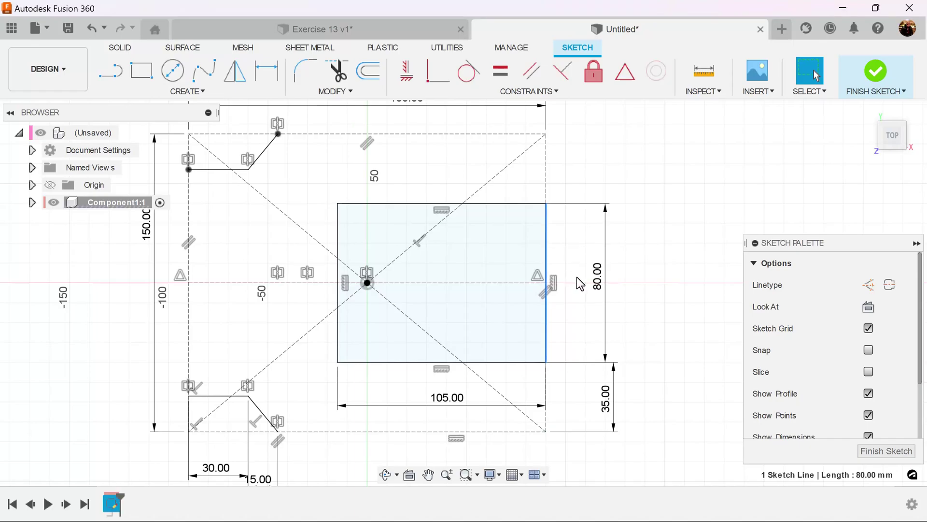
left_click(867, 286)
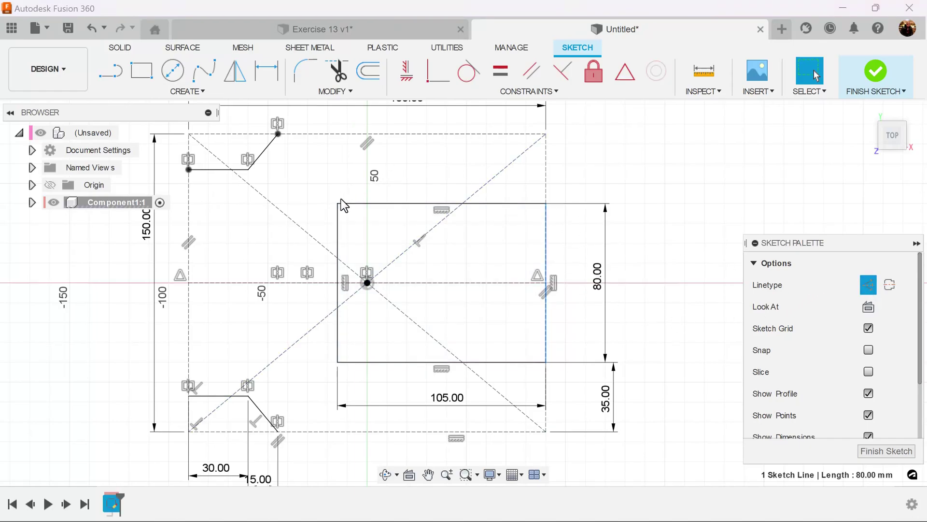
left_click(868, 284)
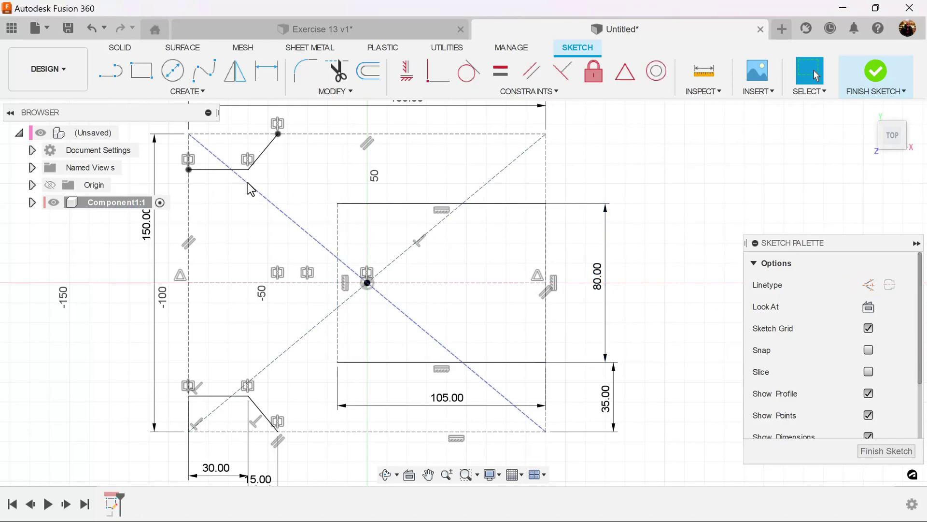
left_click(184, 91)
Draw a centre-point semicircular arc joining the rectangle's top and bottom lines at the left.
mouse_move(157, 157)
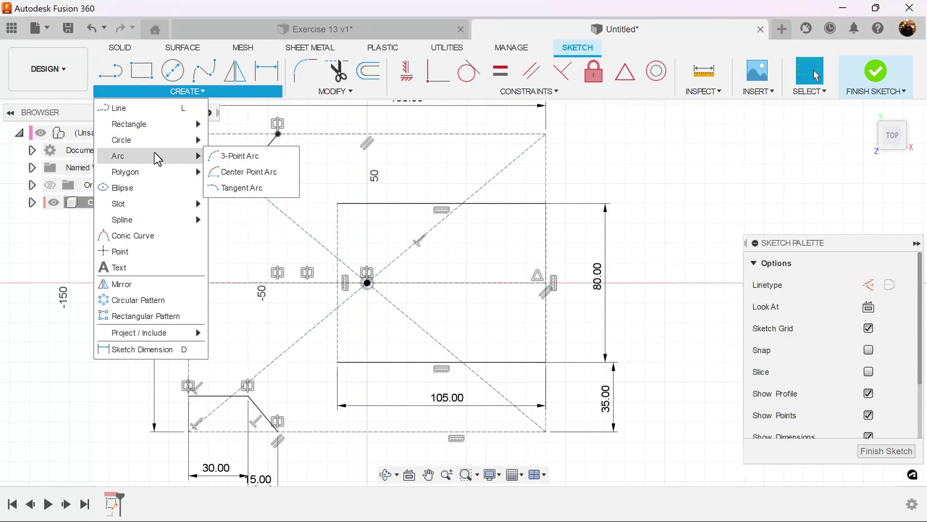
left_click(251, 172)
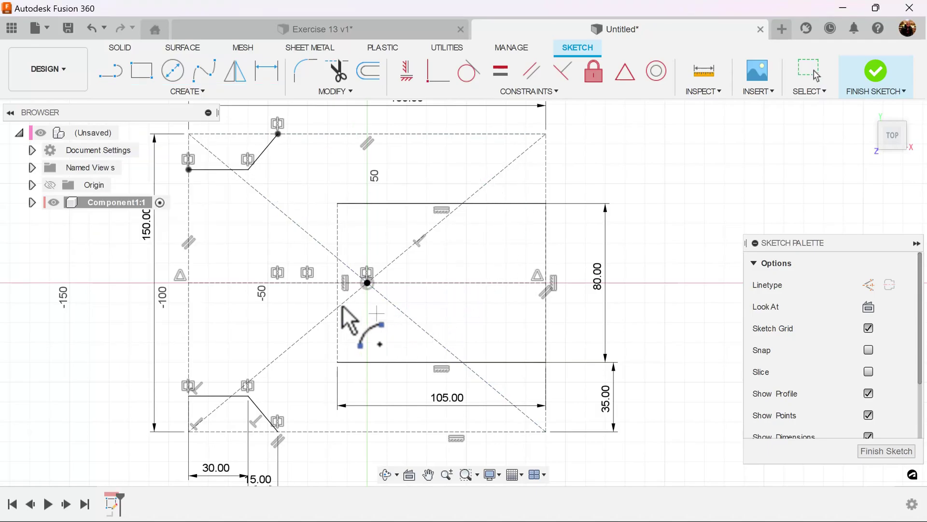
scroll(333, 295, "up", 3)
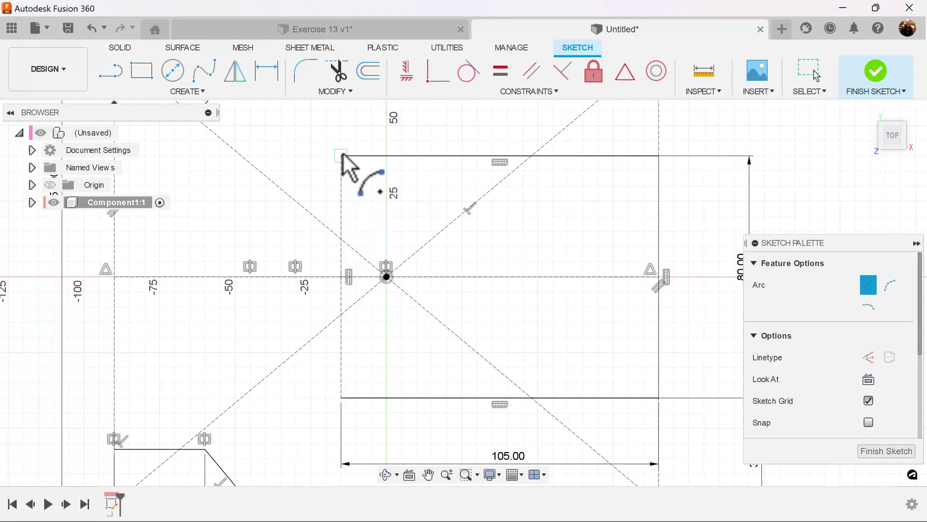
left_click(342, 398)
scroll(586, 356, "down", 5)
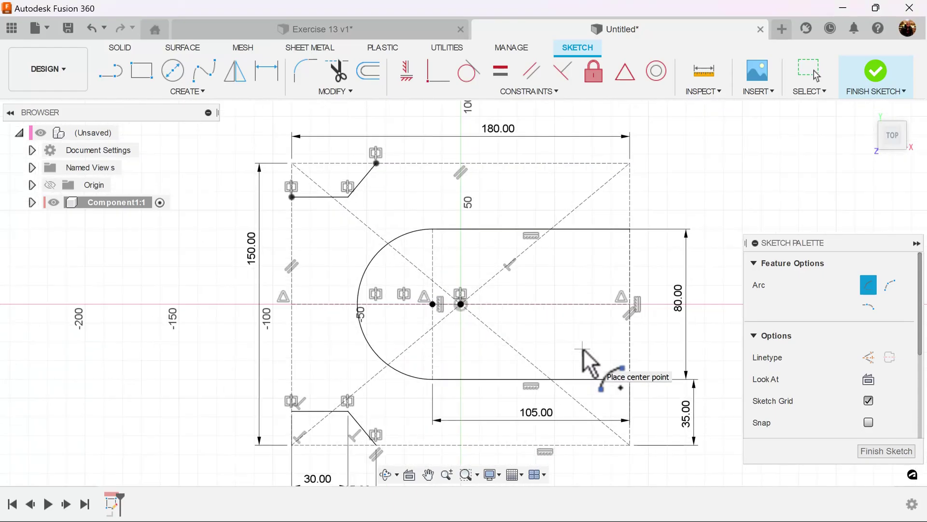
middle_click_drag(694, 278, 648, 279)
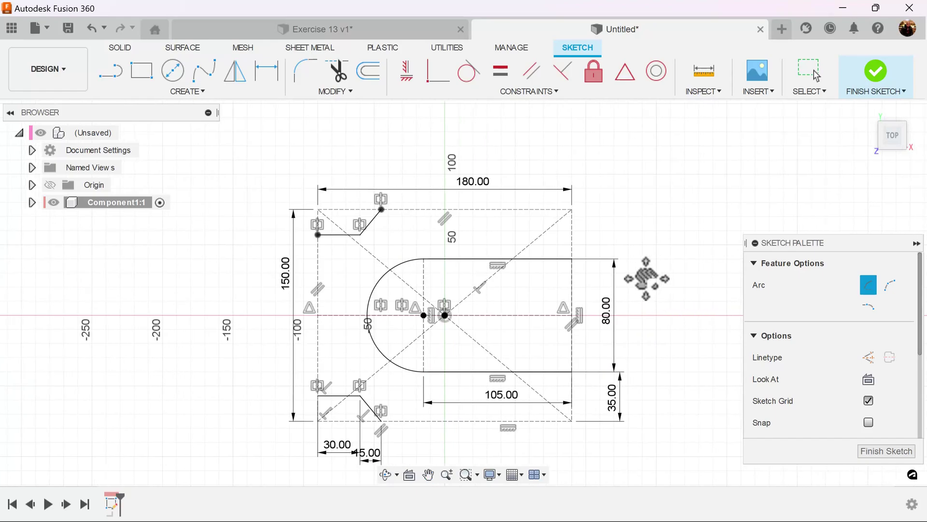
key("Escape")
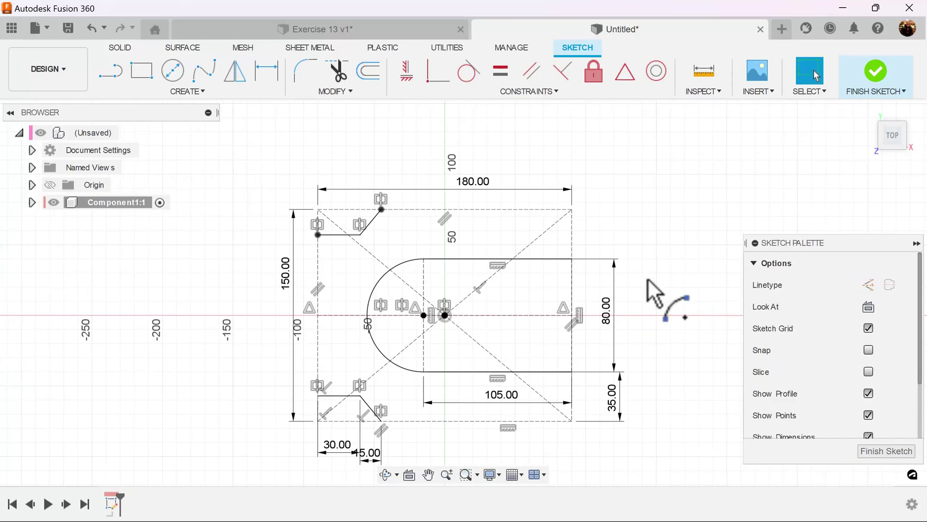
Trace the outline's left, top, right and bottom edges with solid lines between chamfers and slot.
left_click(112, 71)
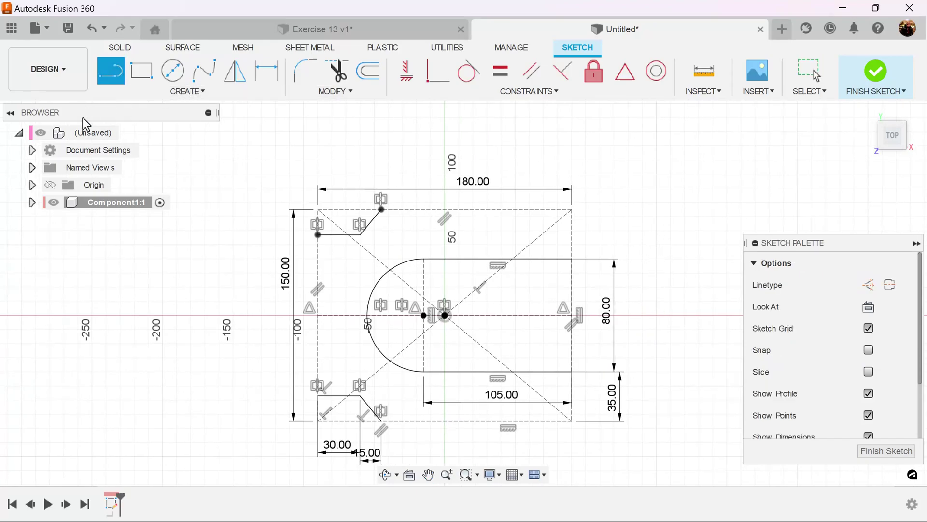
left_click(317, 235)
left_click(318, 395)
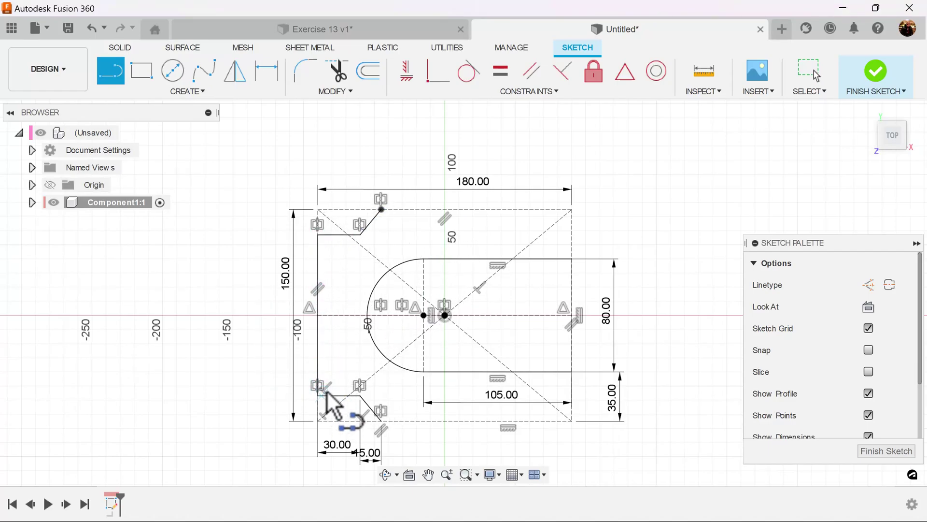
left_click(381, 209)
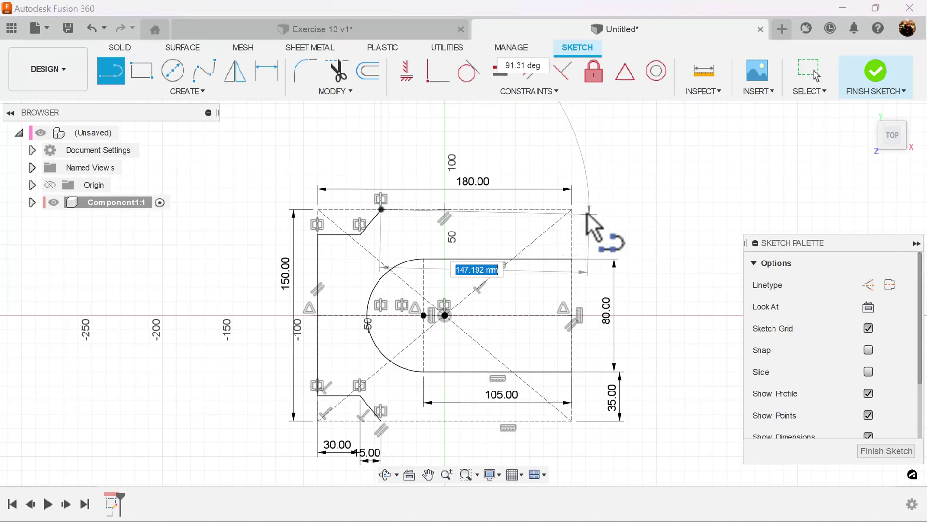
left_click(571, 209)
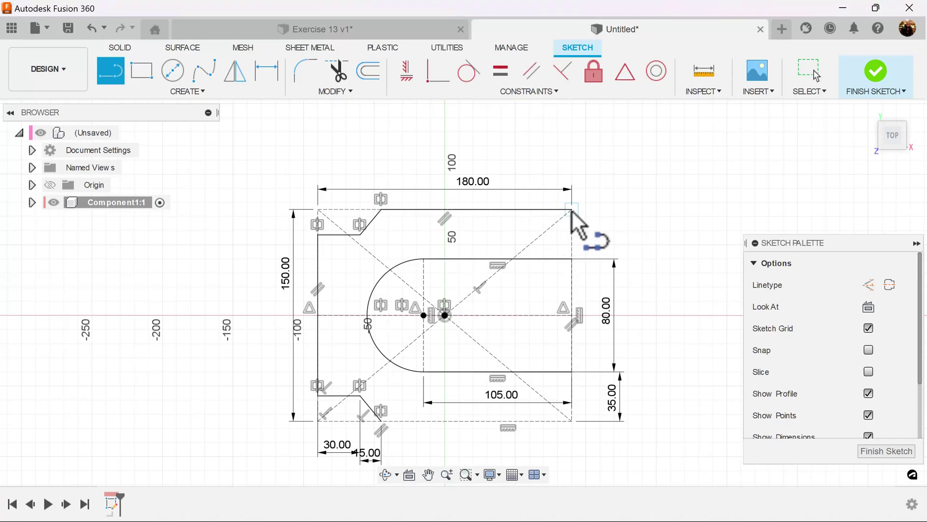
left_click(572, 210)
left_click(572, 259)
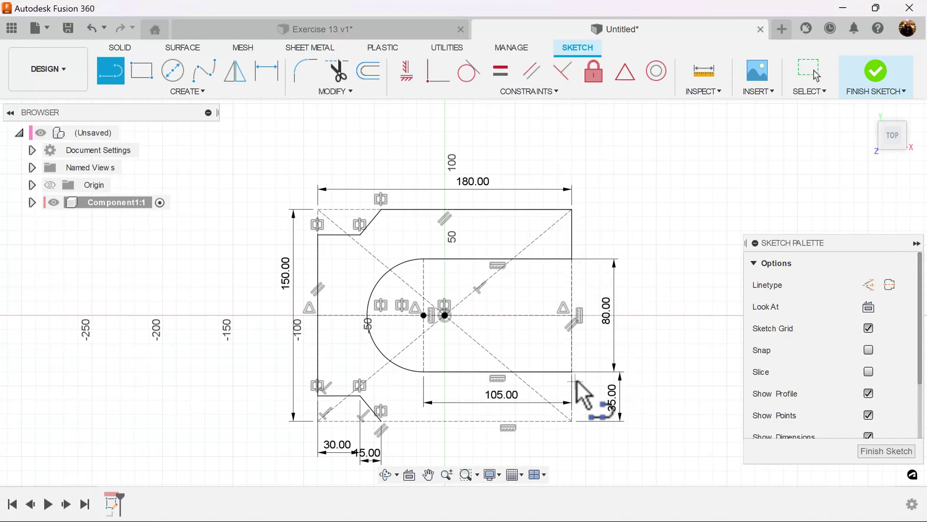
left_click_drag(577, 386, 572, 421)
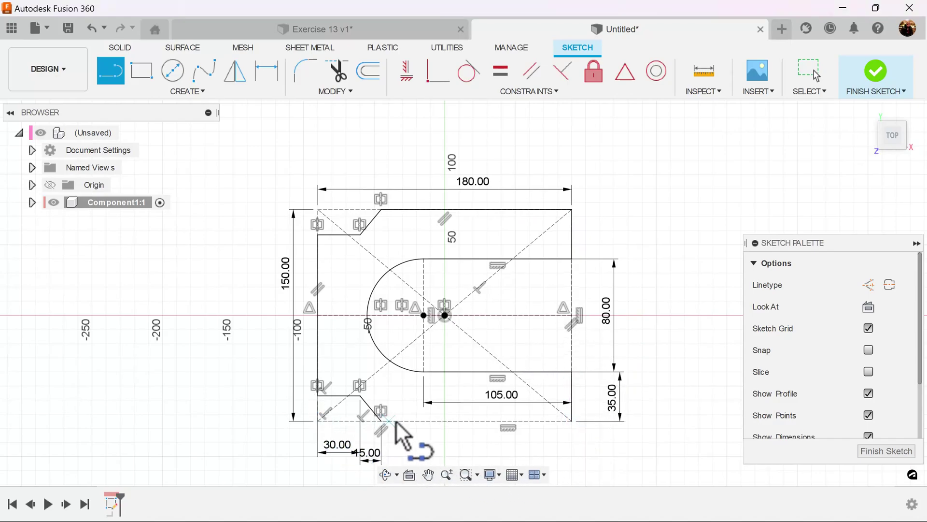
left_click_drag(383, 422, 571, 421)
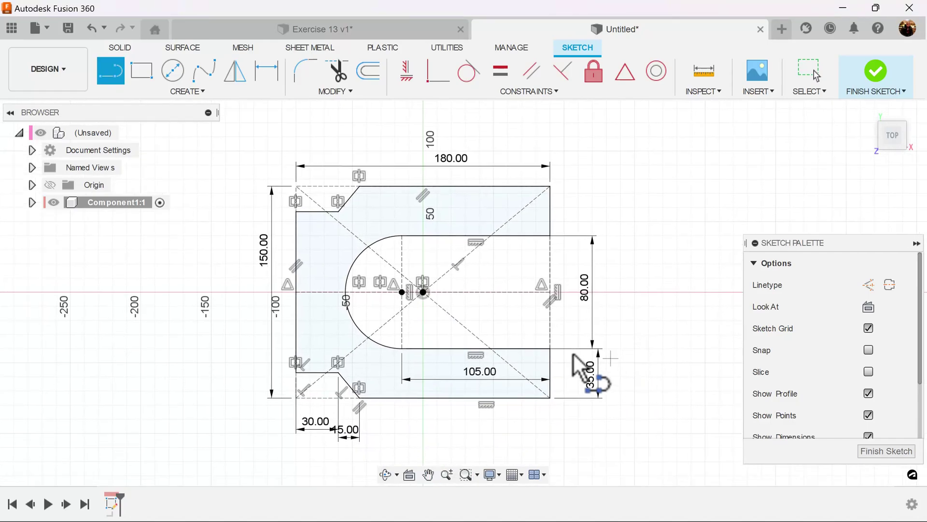
scroll(561, 356, "up", 3)
scroll(649, 348, "down", 3)
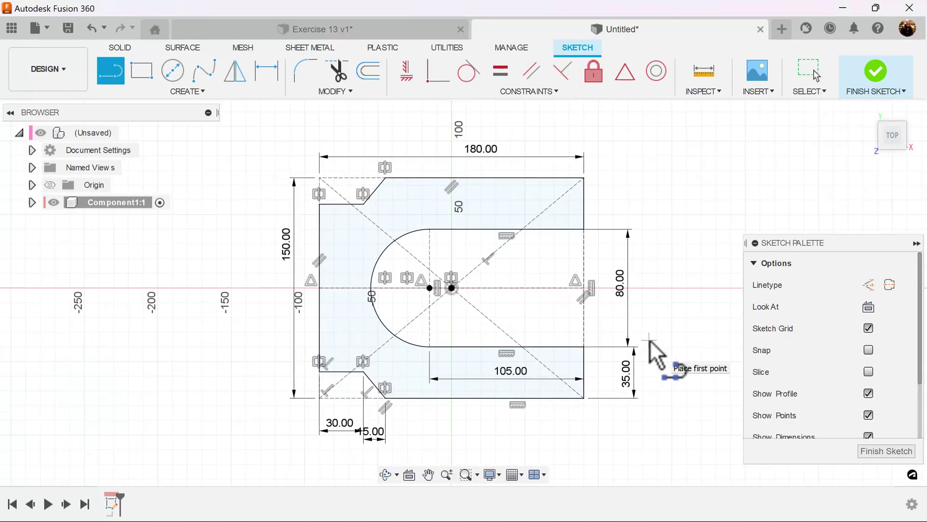
left_click(880, 451)
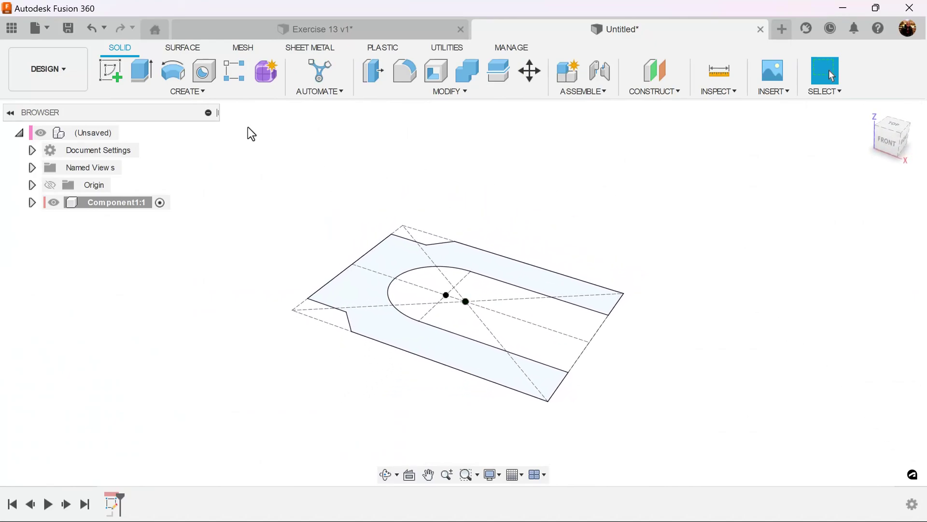
Extrude the profile symmetrically with a 140 mm whole length as a new body.
left_click(142, 72)
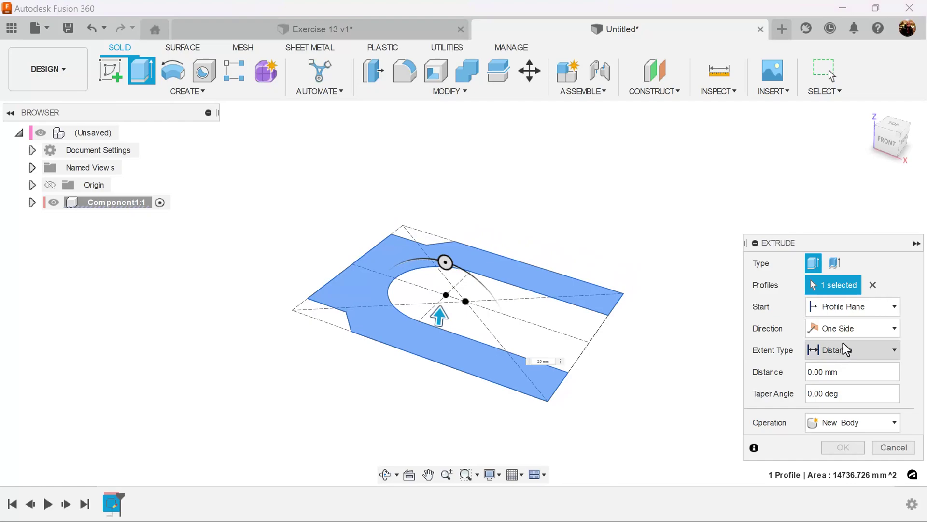
left_click(850, 327)
left_click(853, 380)
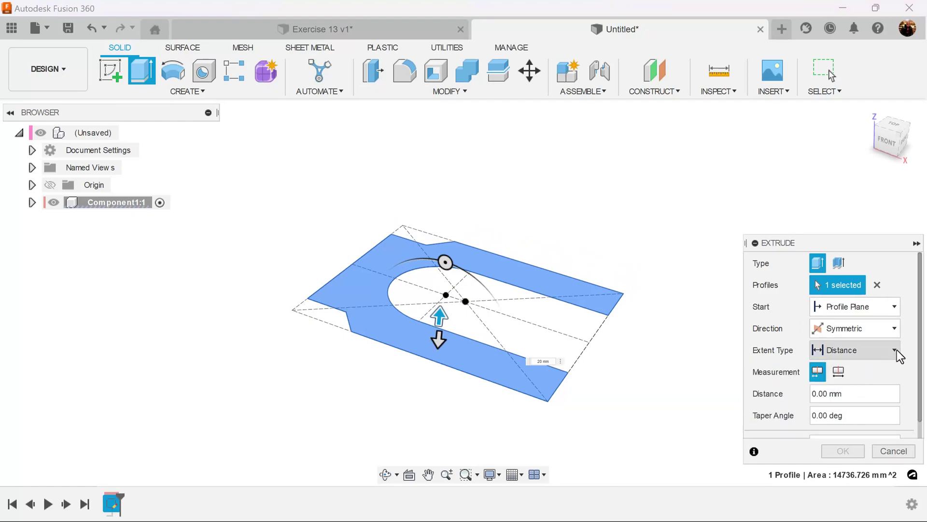
left_click(838, 371)
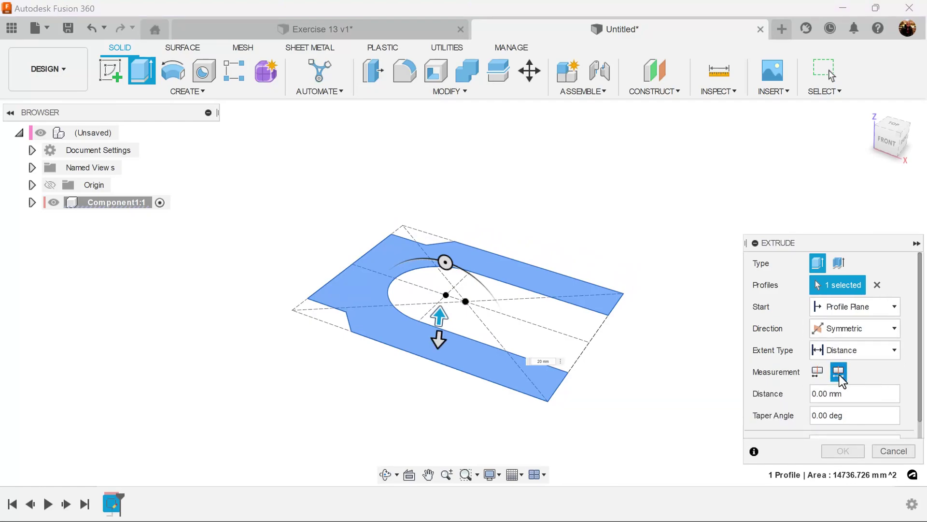
left_click(860, 393)
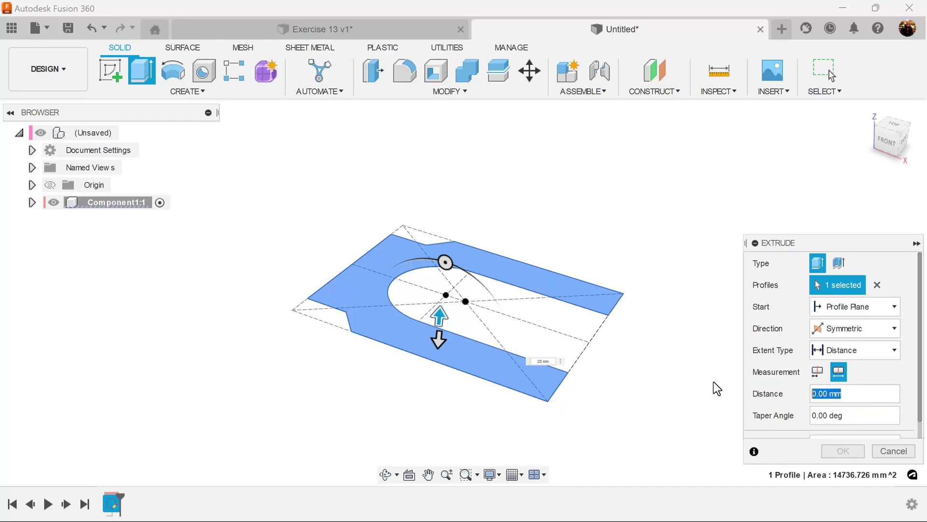
type("1")
type("40")
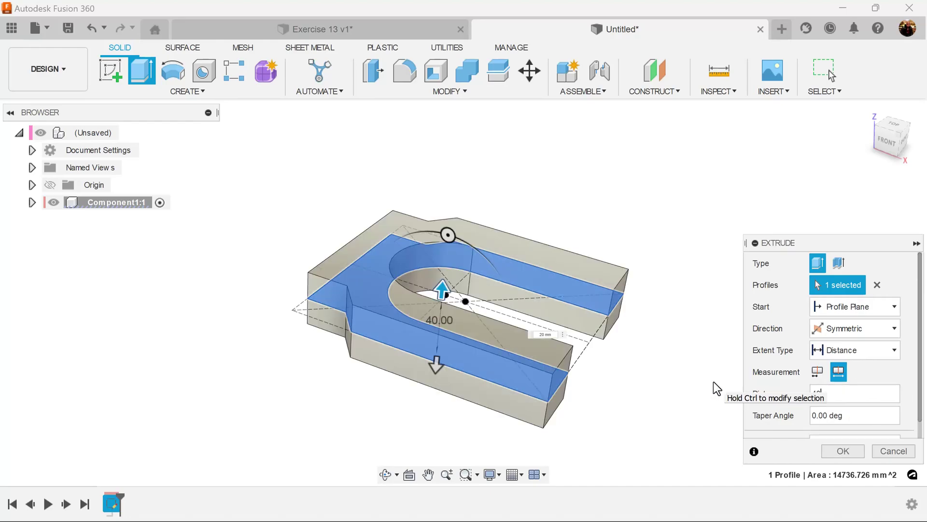
left_click(842, 449)
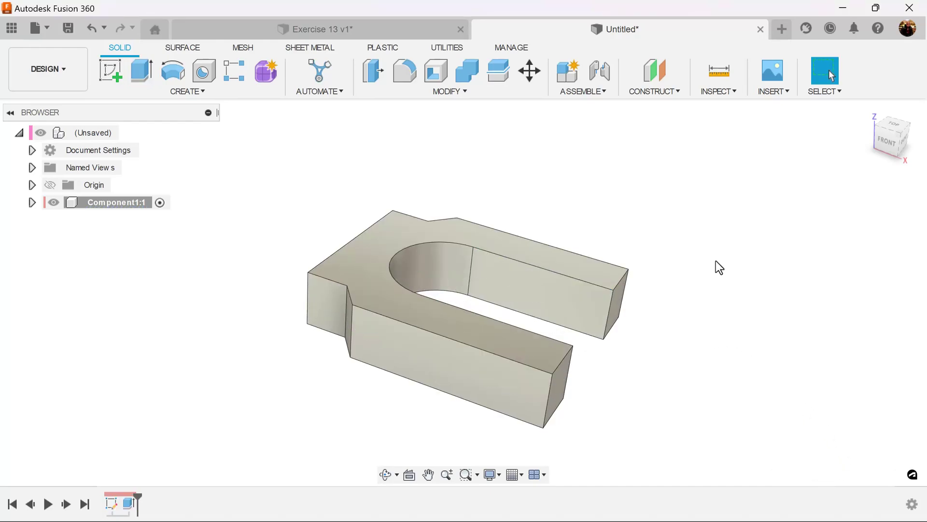
middle_click_drag(715, 261, 713, 234, "shift")
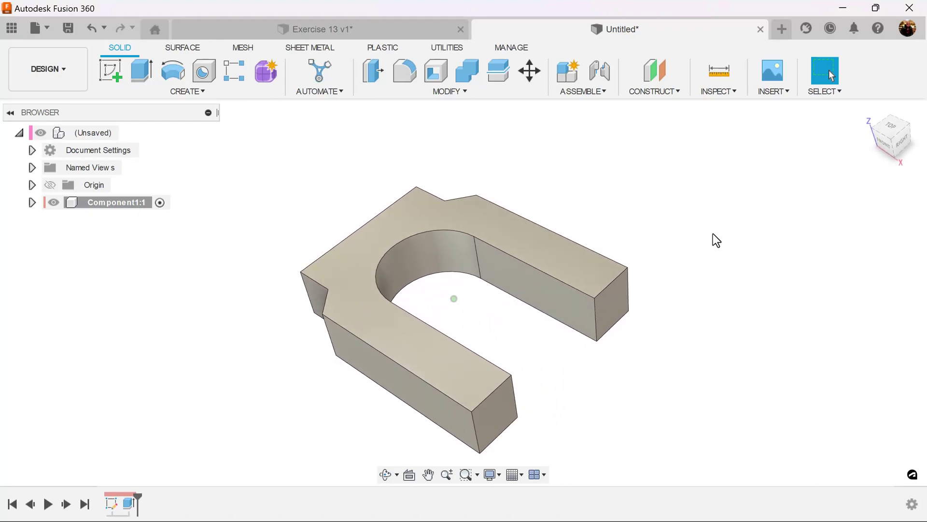
Apply a Full Round Fillet with the block's top face as the centre face.
left_click(406, 71)
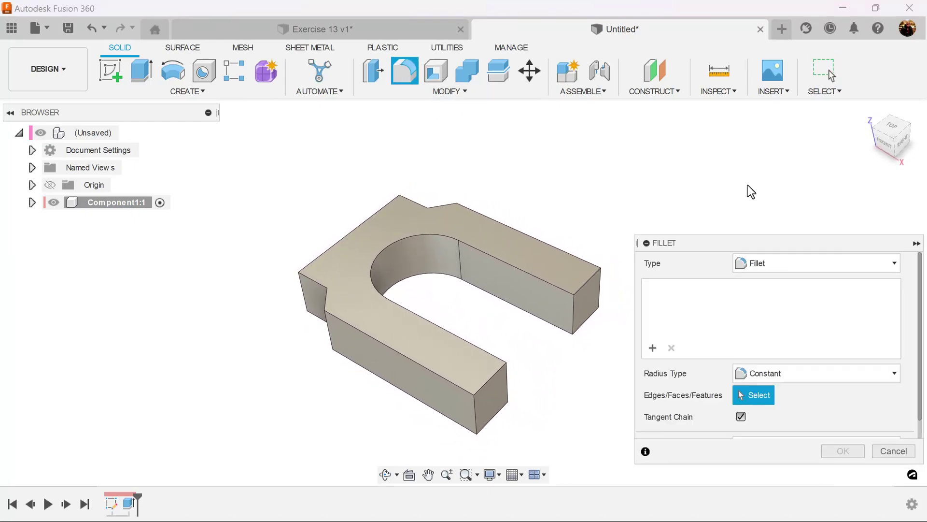
left_click(814, 258)
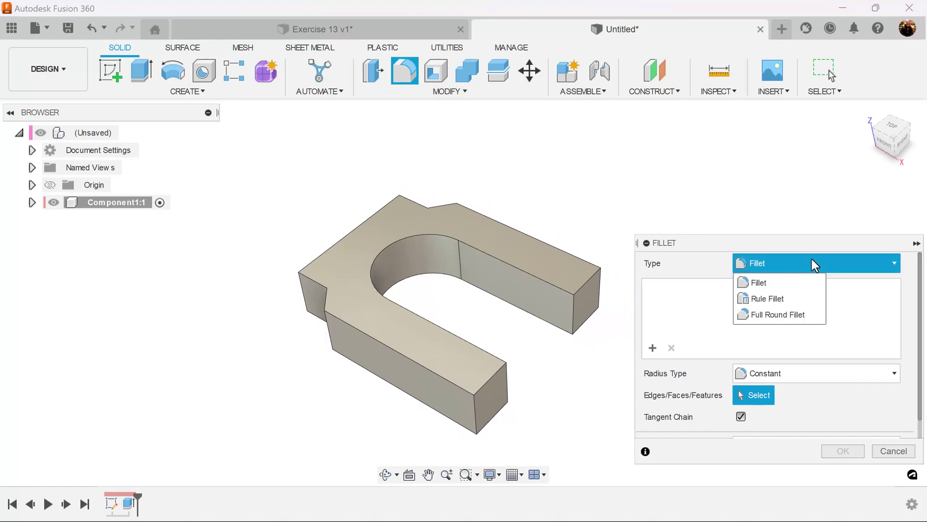
left_click(801, 318)
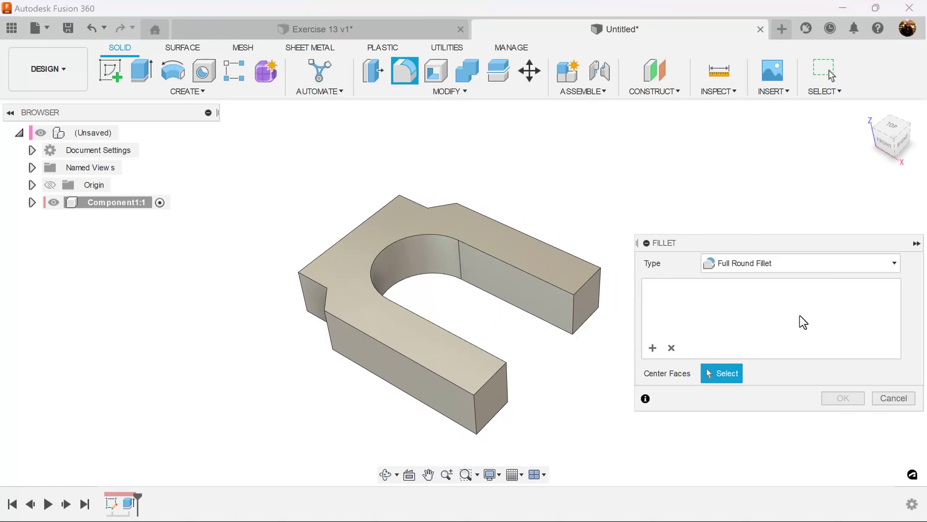
left_click(514, 284)
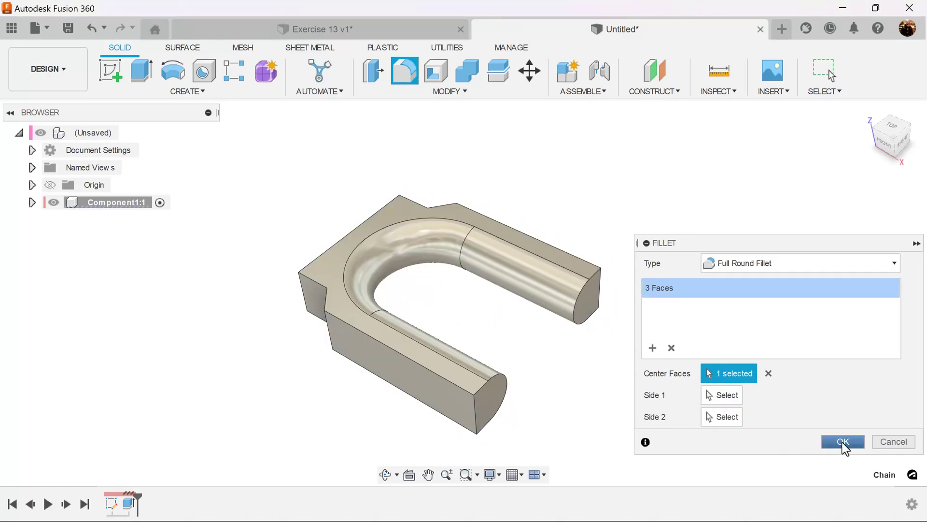
left_click(842, 442)
middle_click_drag(769, 324, 697, 234, "shift")
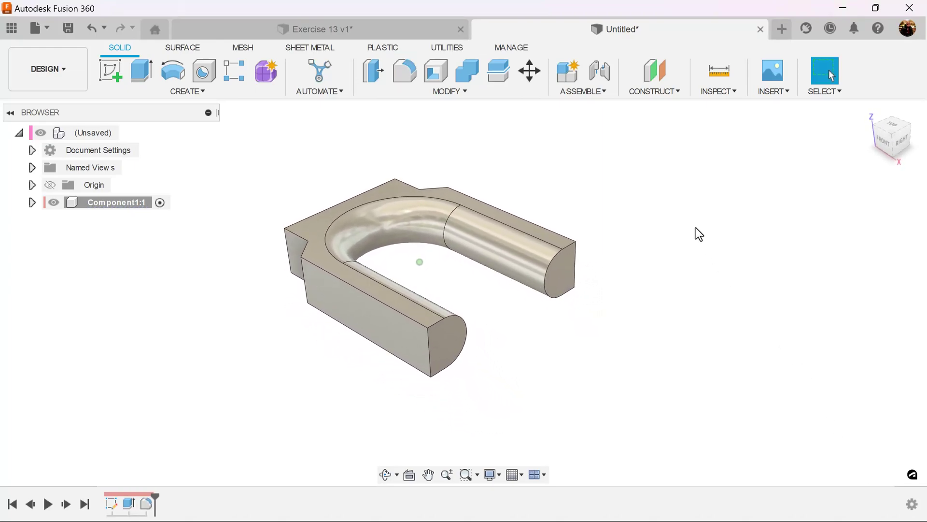
Start a new sketch on the part's end face.
left_click(108, 69)
left_click(438, 355)
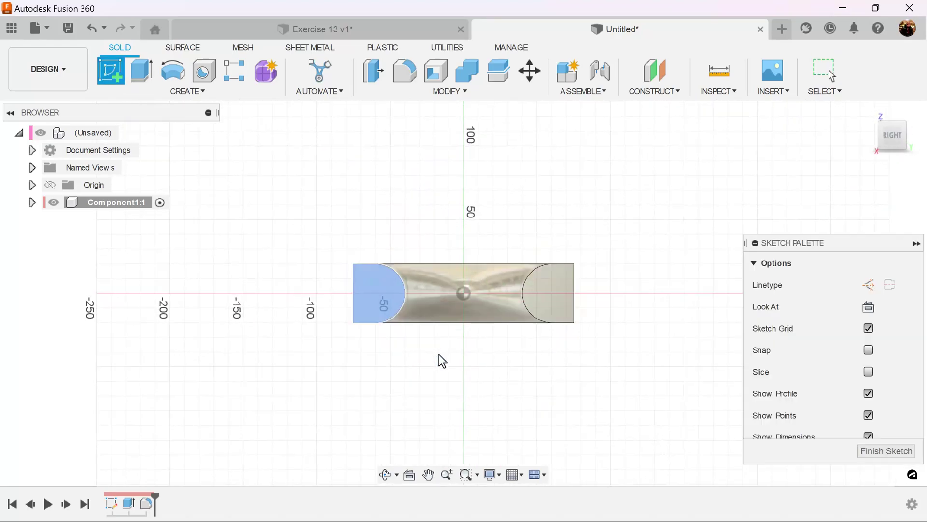
scroll(399, 372, "up", 4)
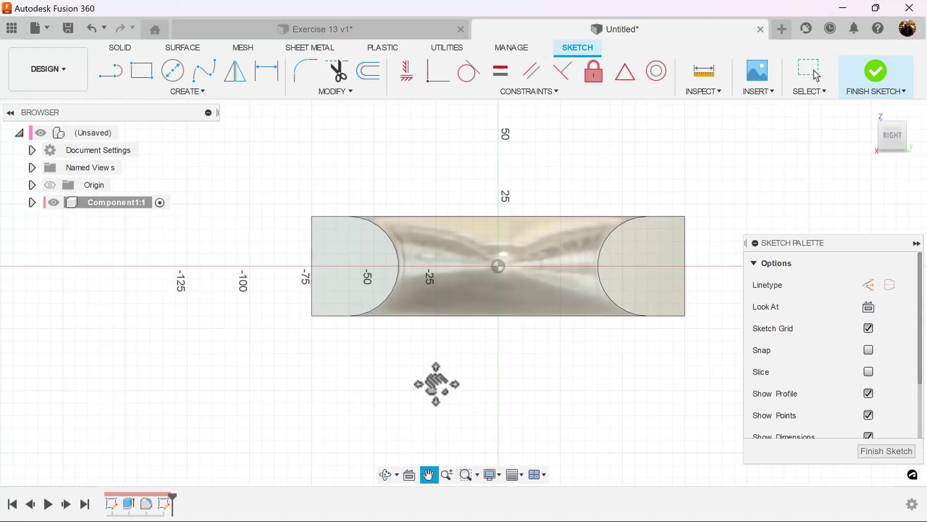
middle_click_drag(435, 381, 412, 408)
Draw a 20 mm vertical line from the arc centre and a horizontal line to the arc.
left_click(111, 72)
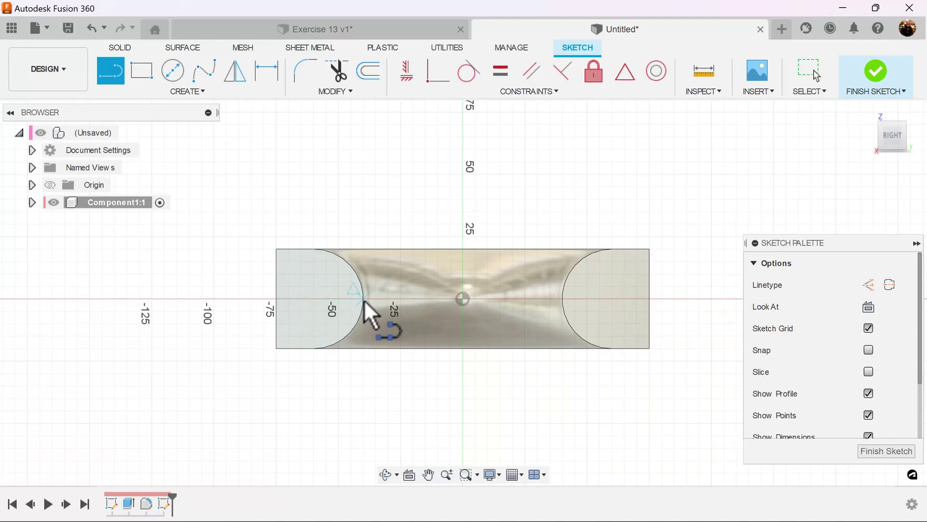
left_click(316, 297)
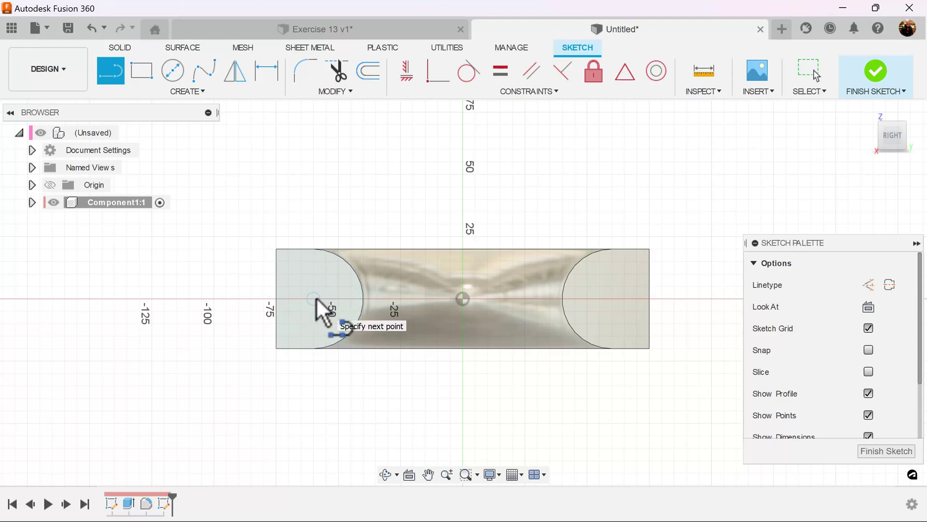
double_click(312, 248)
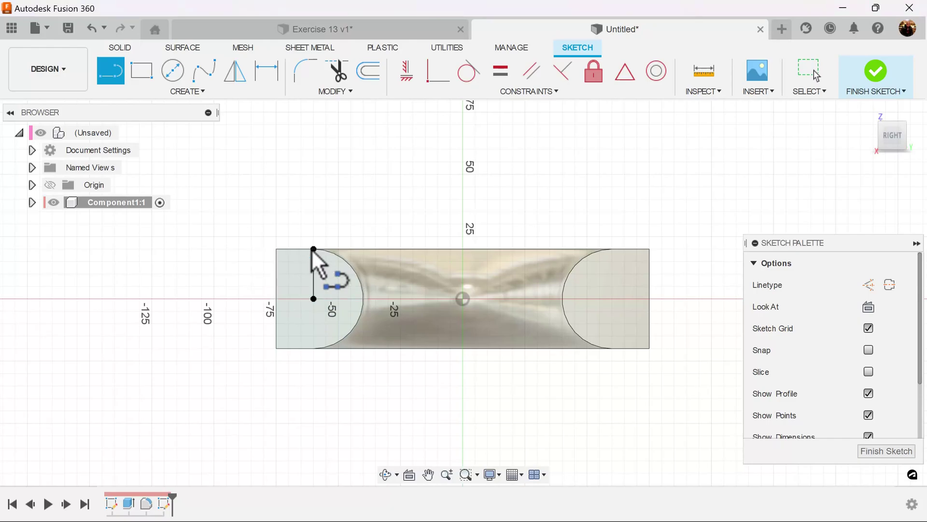
left_click(314, 299)
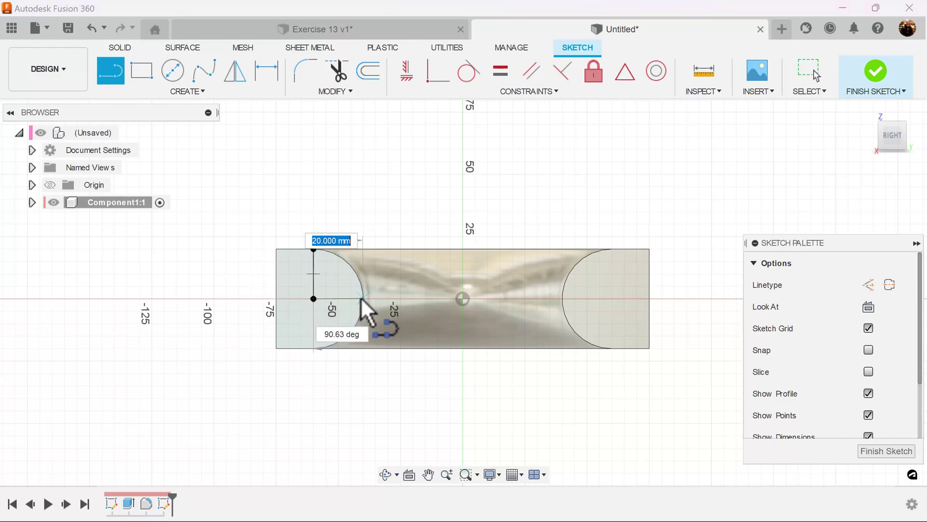
double_click(364, 298)
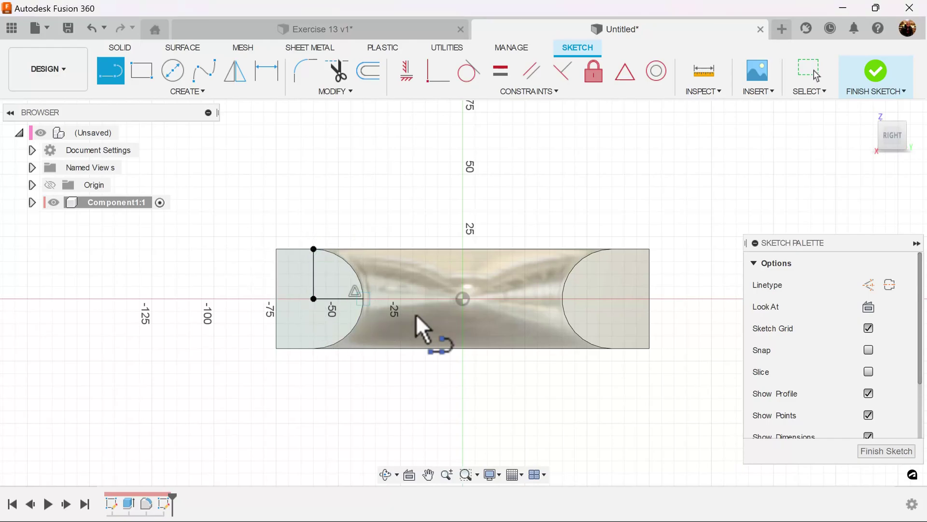
left_click(886, 450)
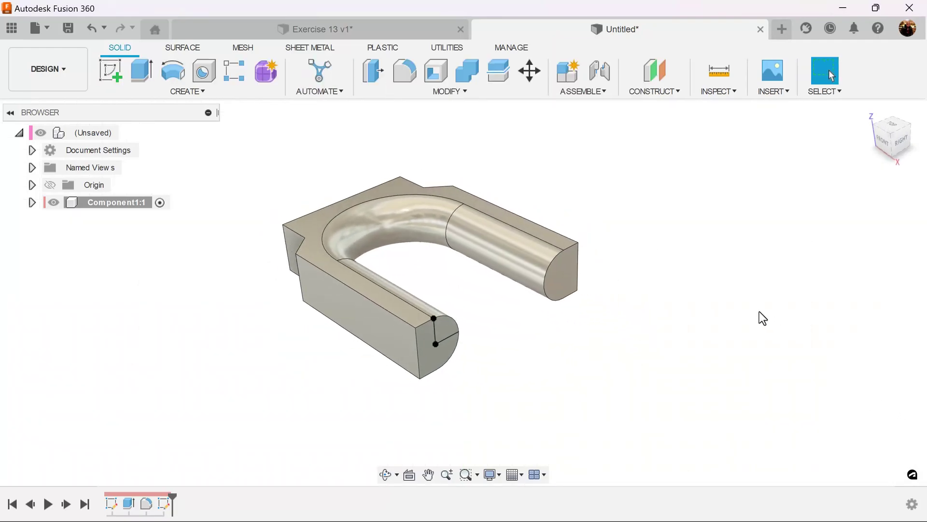
Revolve the quarter-circle profile 360° about its straight sketch line, joined to the block, capping the left arm.
left_click(173, 71)
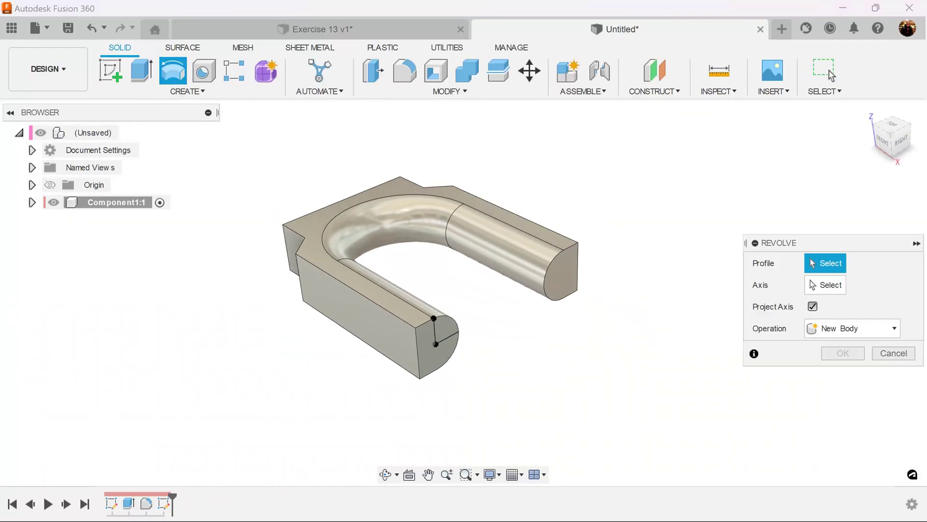
left_click(447, 331)
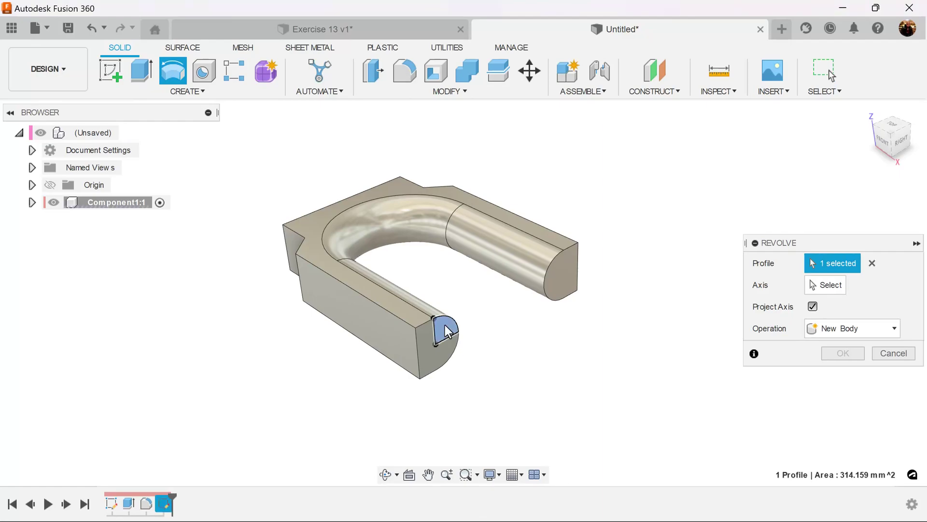
left_click(830, 285)
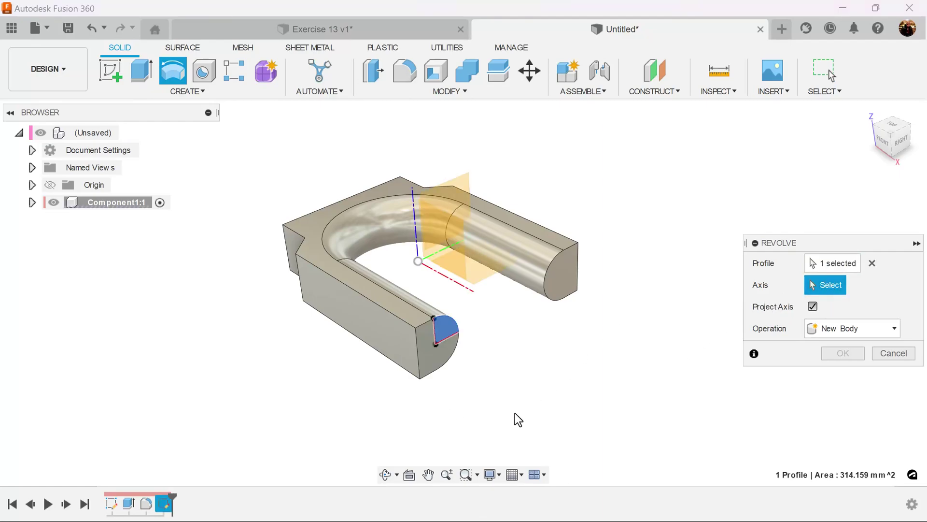
left_click(450, 338)
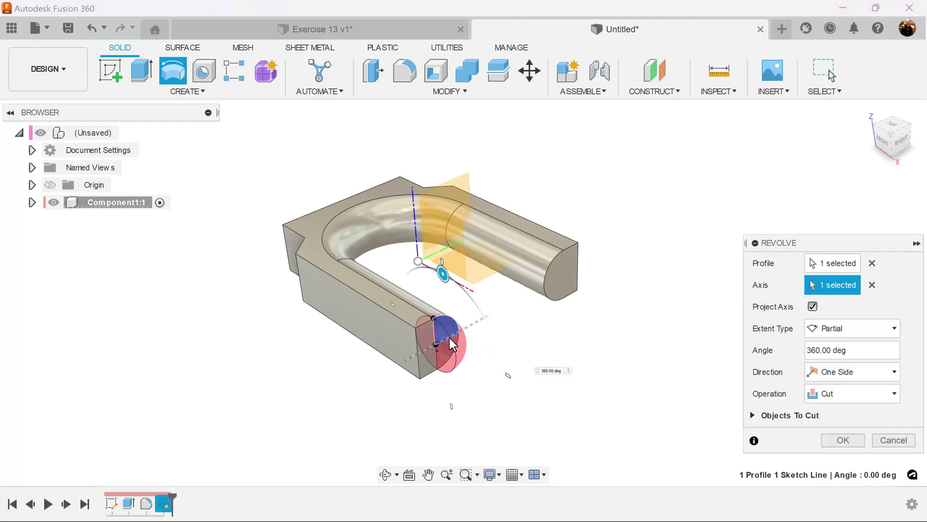
left_click(869, 401)
left_click(870, 410)
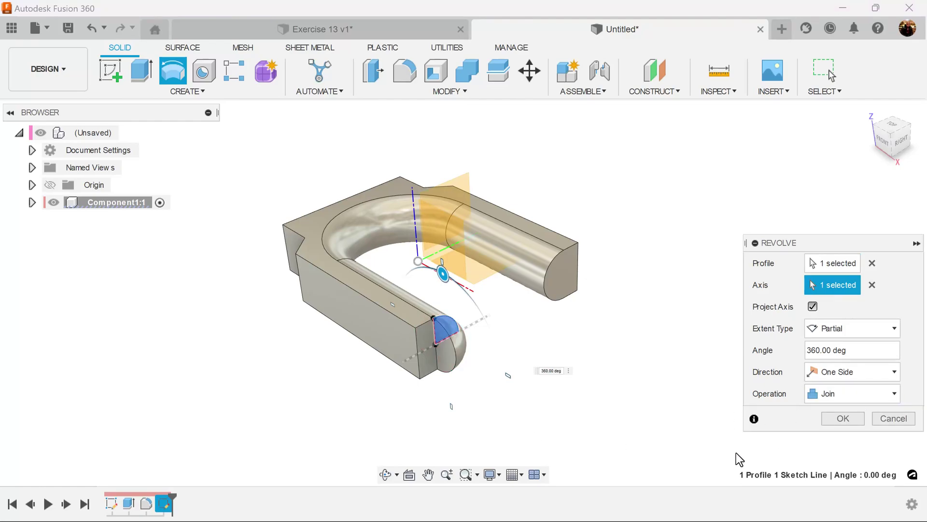
left_click(853, 421)
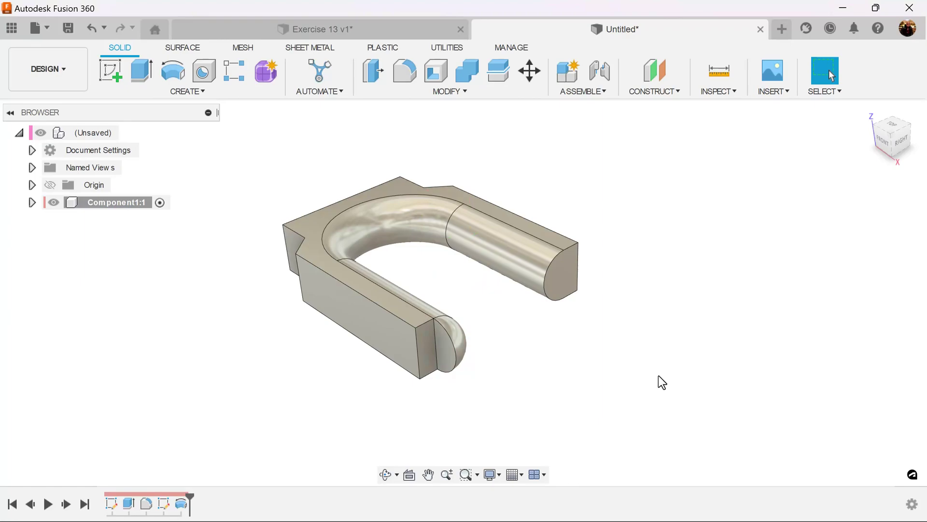
middle_click_drag(615, 387, 547, 384, "shift")
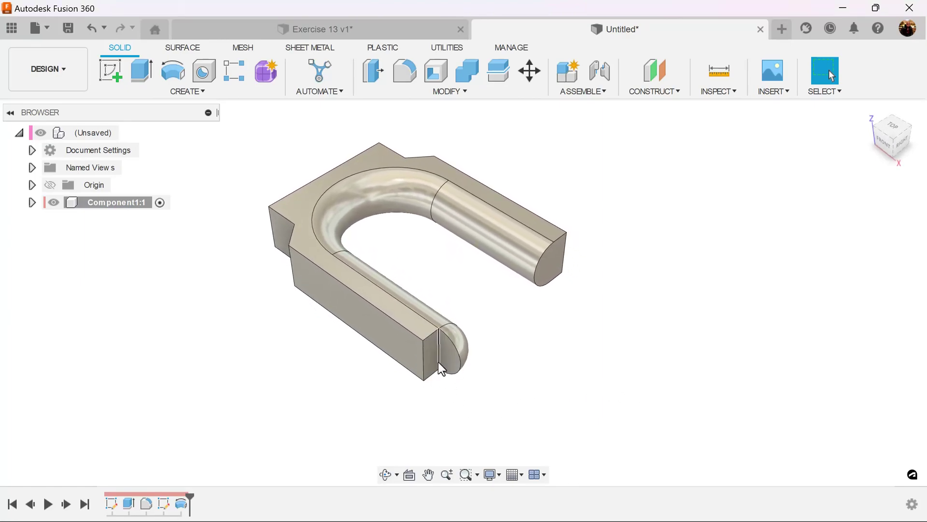
Extrude the half-round end face in one direction, To Object, up to the arm's long outer side face.
left_click(142, 71)
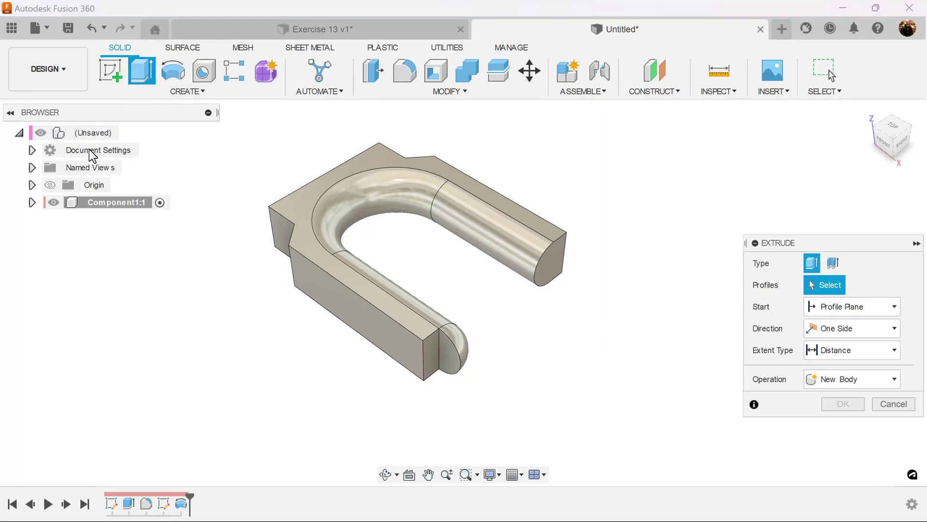
left_click(448, 360)
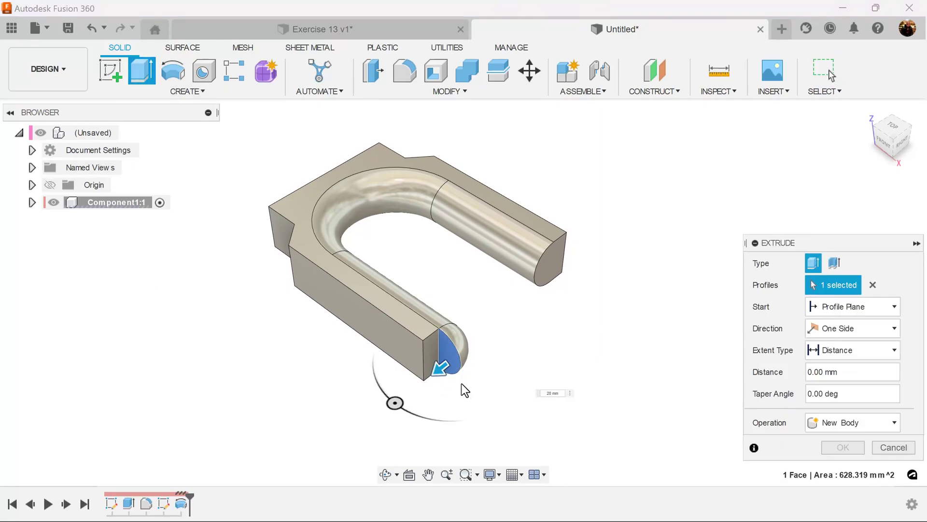
left_click(858, 333)
left_click(858, 332)
left_click(859, 352)
left_click(855, 385)
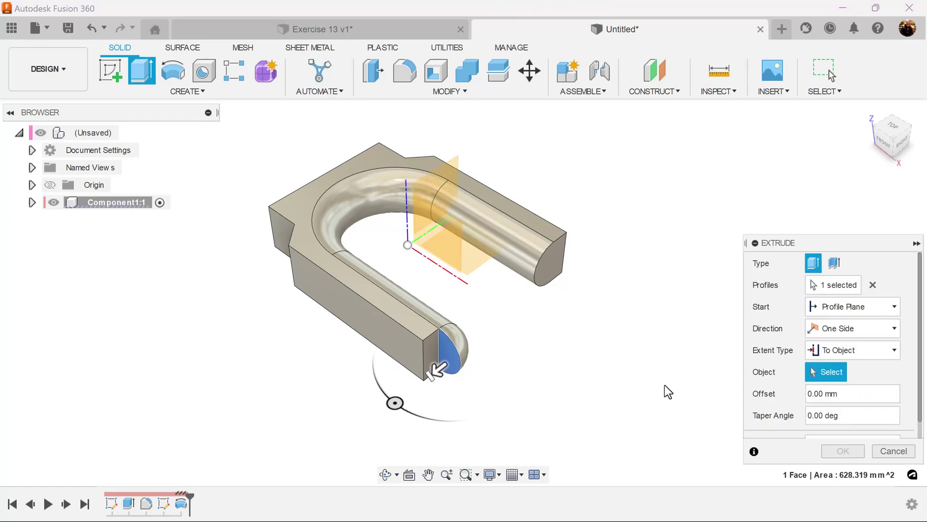
left_click(400, 344)
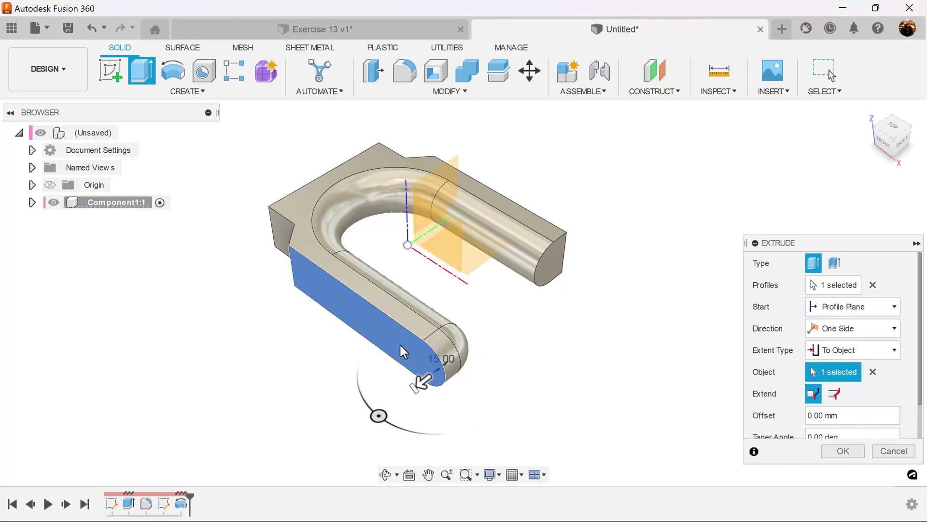
left_click(843, 452)
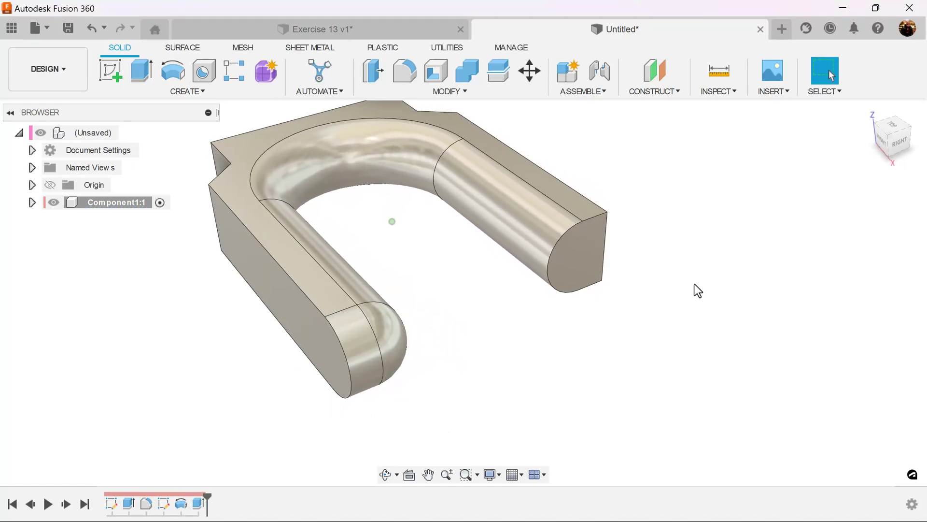
Mirror the revolve and extrude features across the central vertical plane using Identical compute.
left_click(198, 96)
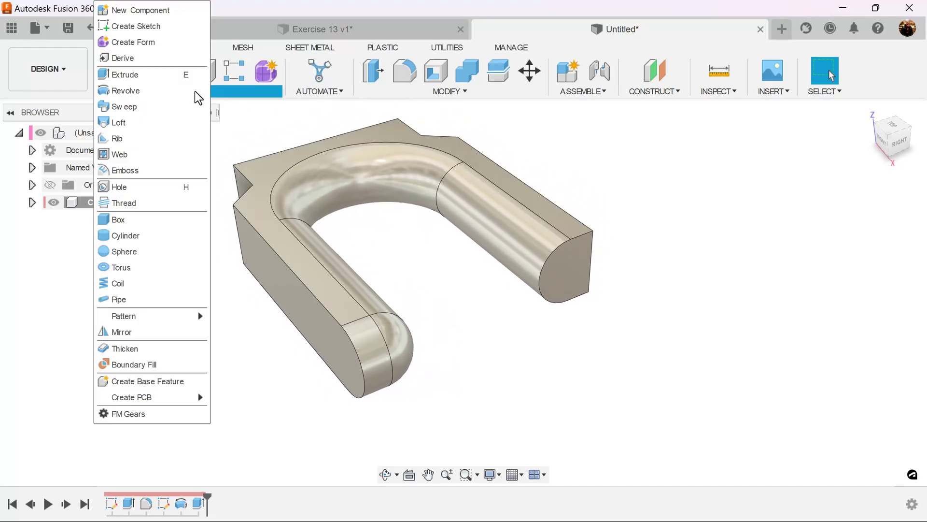
left_click(140, 331)
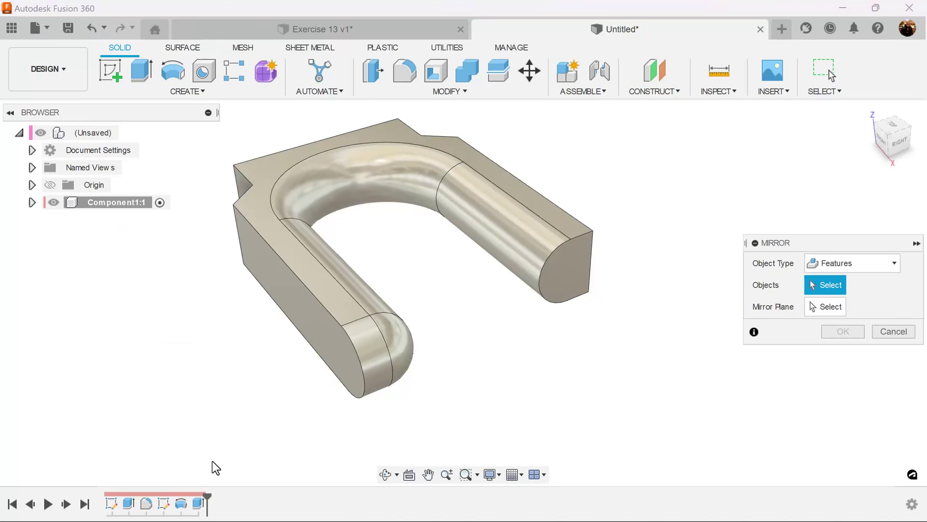
left_click(181, 504)
left_click(198, 503)
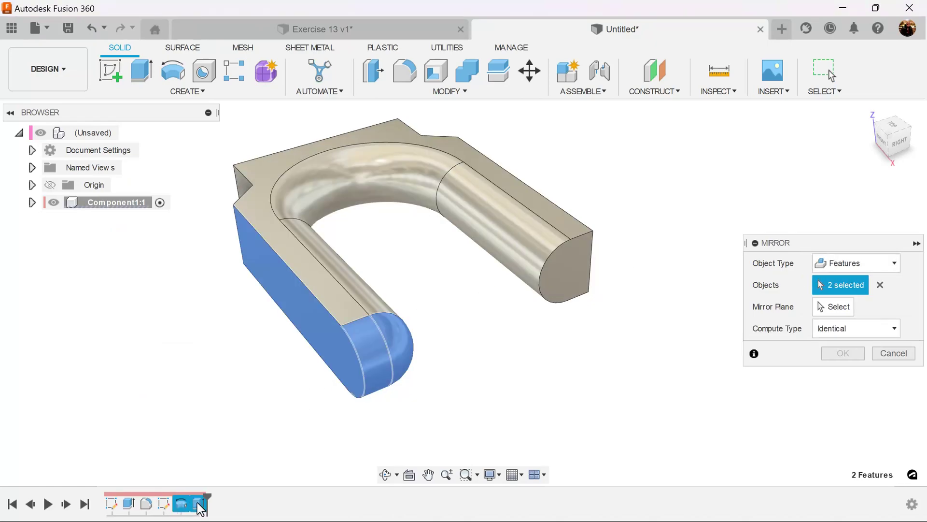
left_click(843, 306)
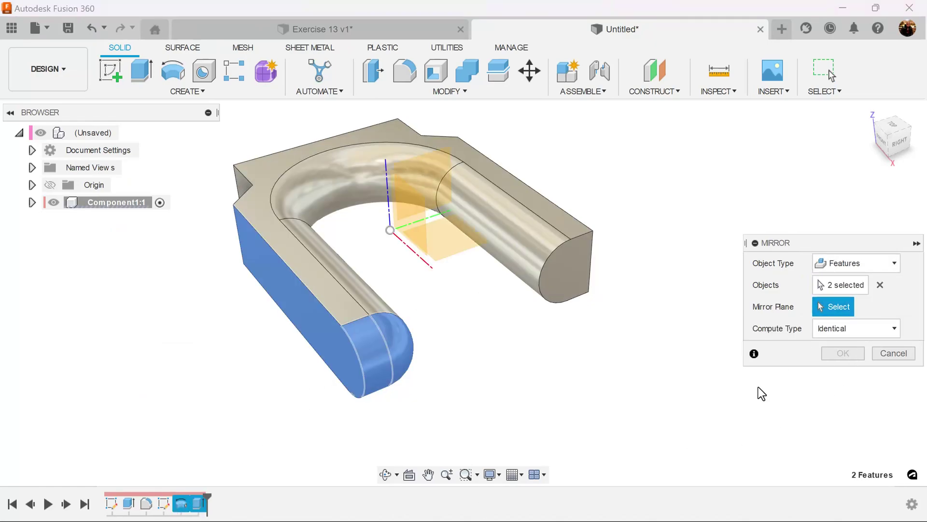
left_click(414, 216)
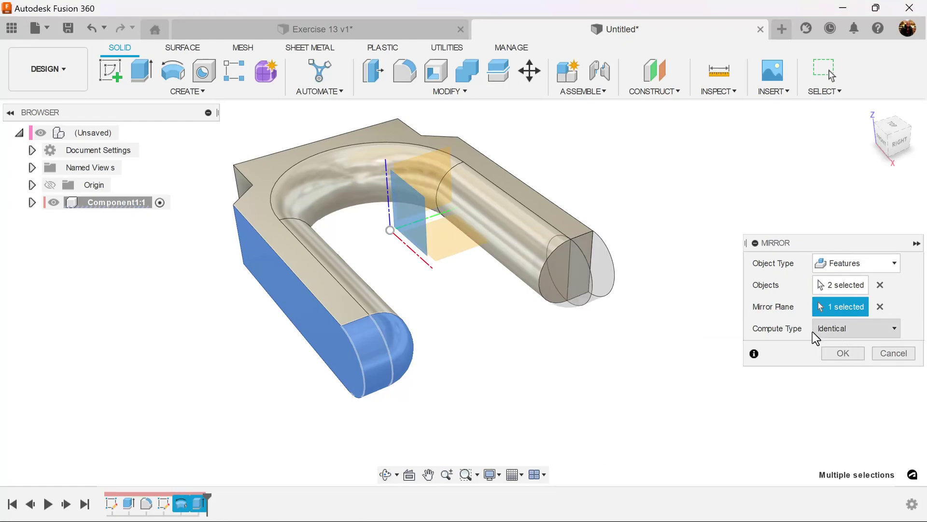
left_click(835, 328)
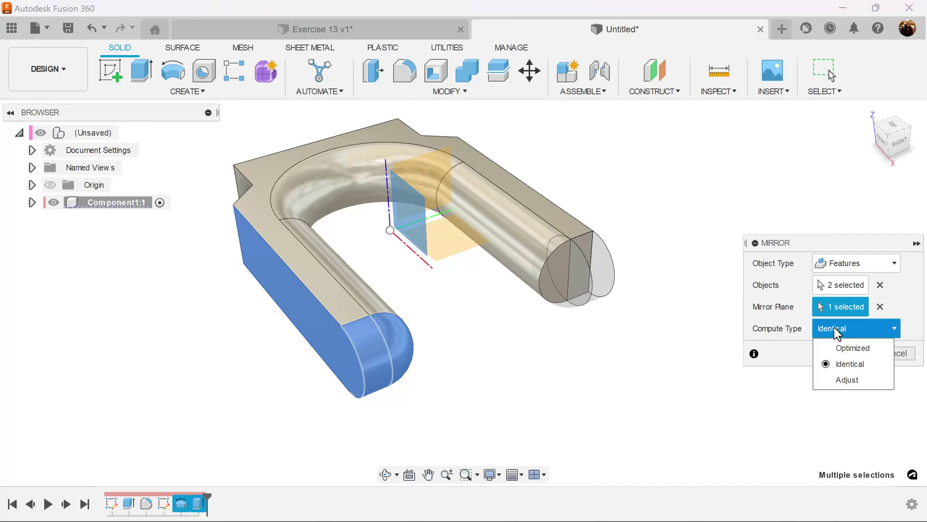
left_click(834, 329)
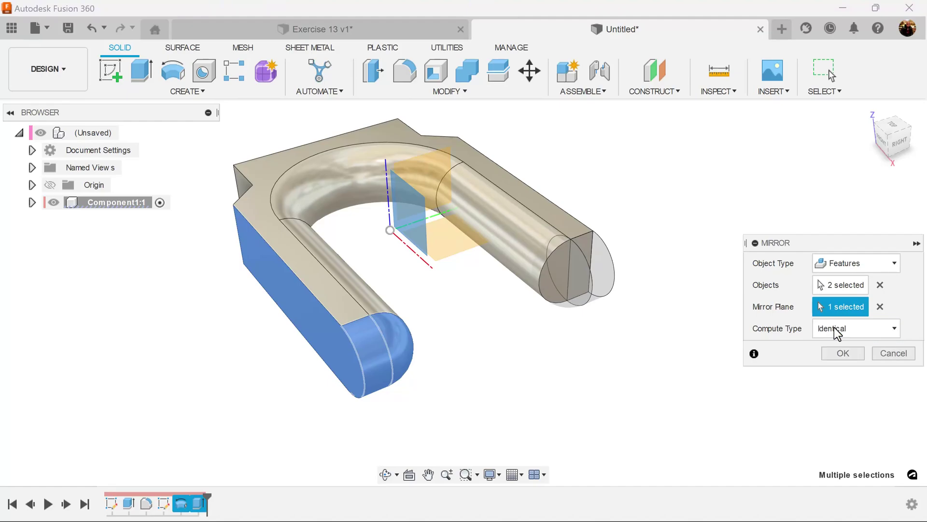
left_click(842, 353)
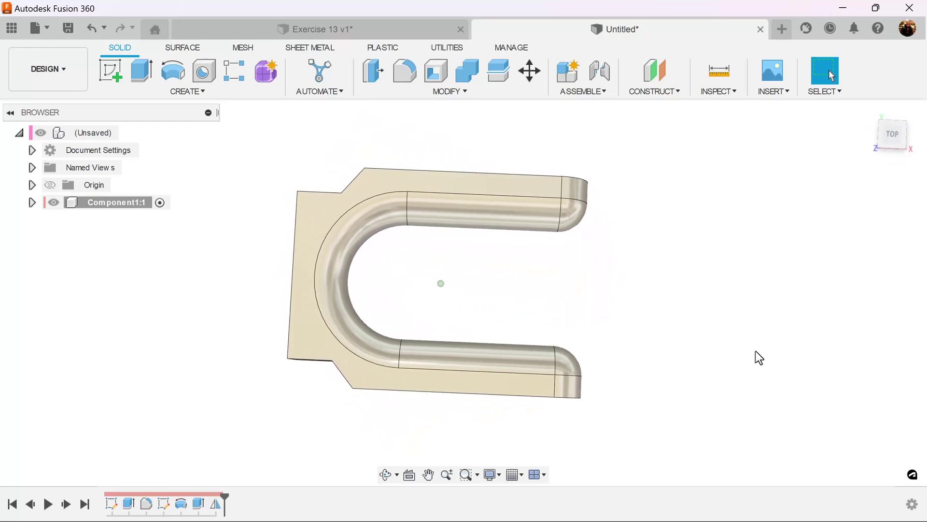
left_click(113, 71)
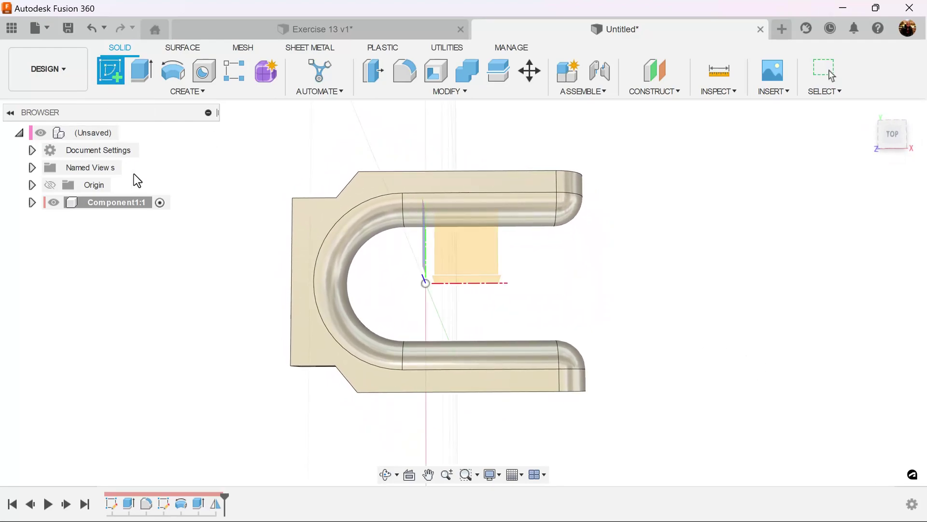
Sketch on the horizontal base plane a rectangle from the upper arm's edge to the lower arm.
left_click(467, 253)
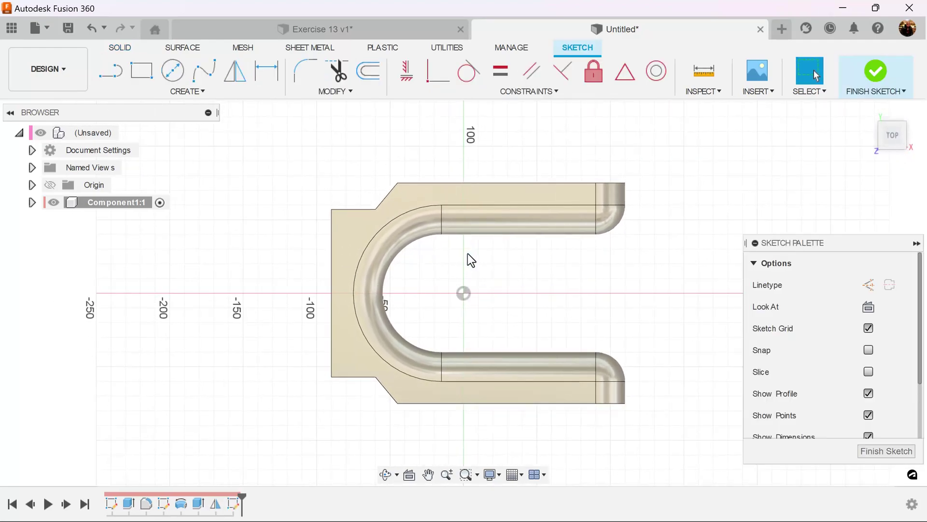
middle_click_drag(617, 294, 563, 282)
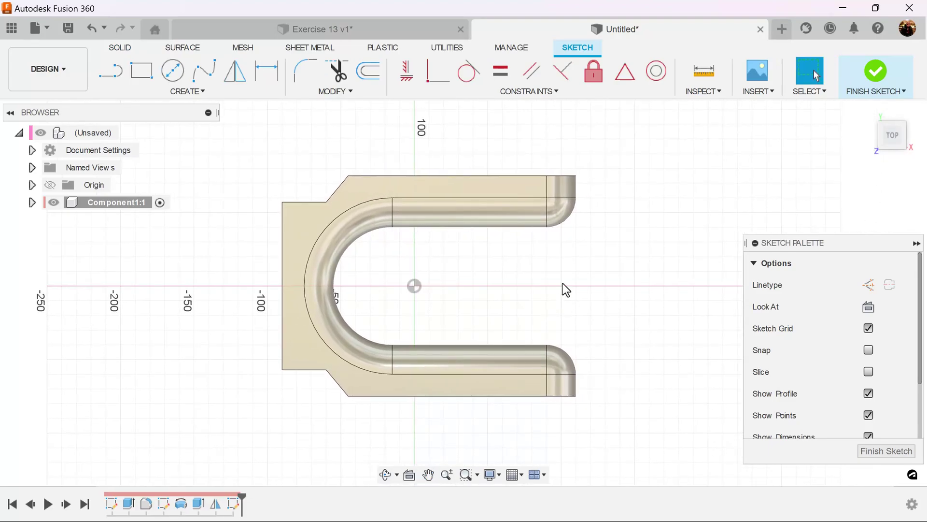
left_click(141, 71)
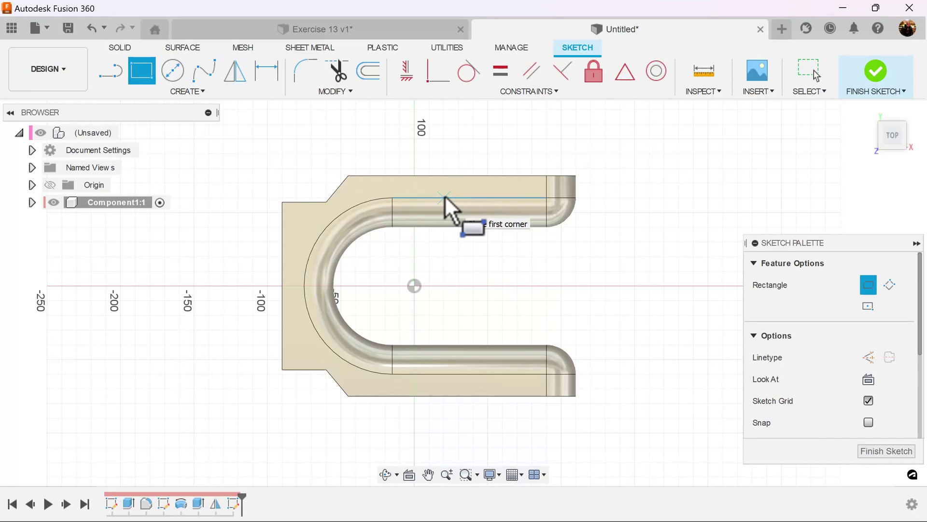
left_click(444, 197)
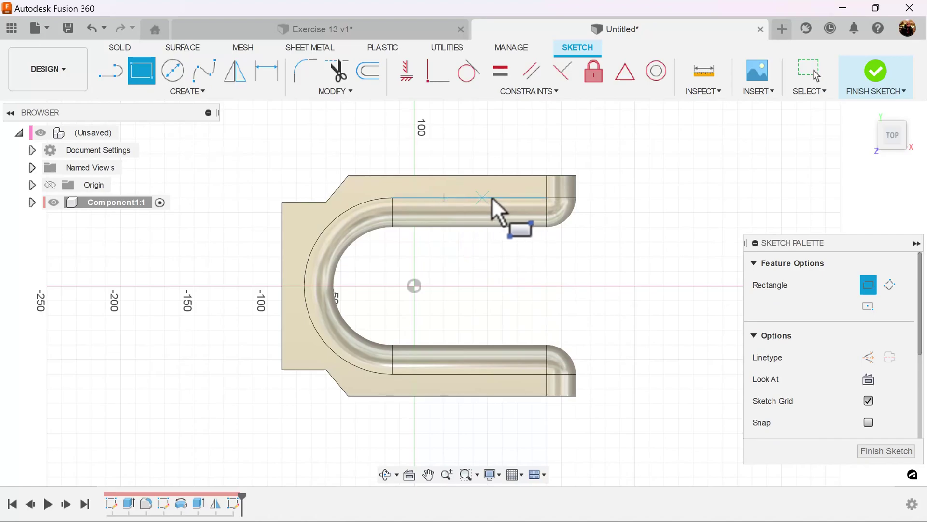
left_click(520, 374)
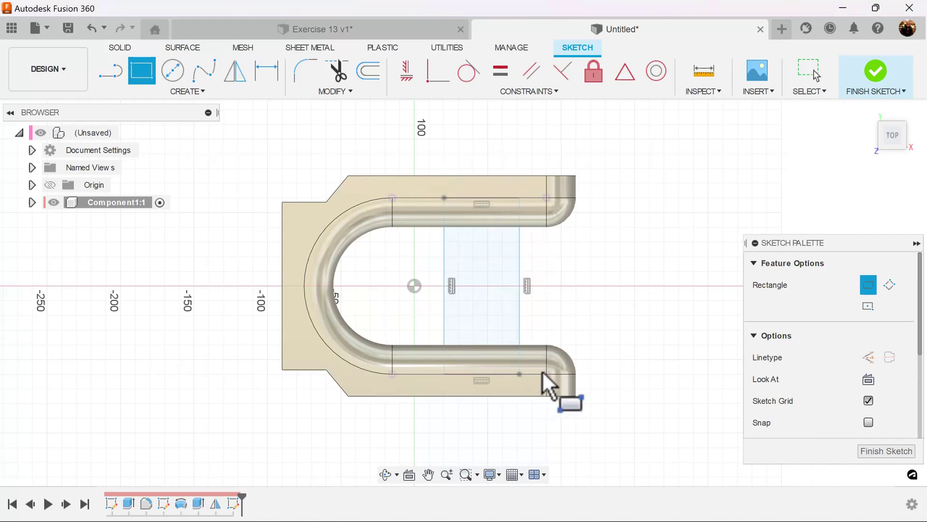
Dimension the rectangle's top edge to a 50 mm width.
left_click(266, 70)
left_click(510, 198)
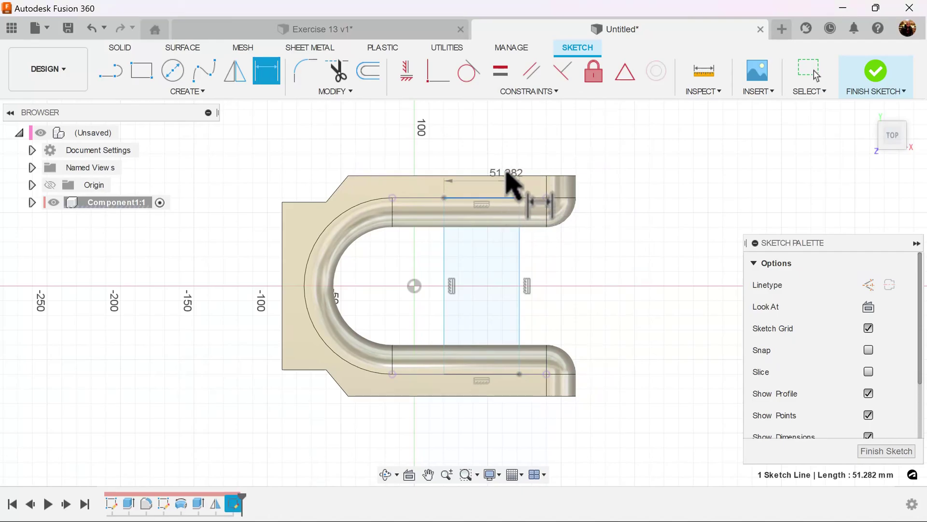
left_click(490, 157)
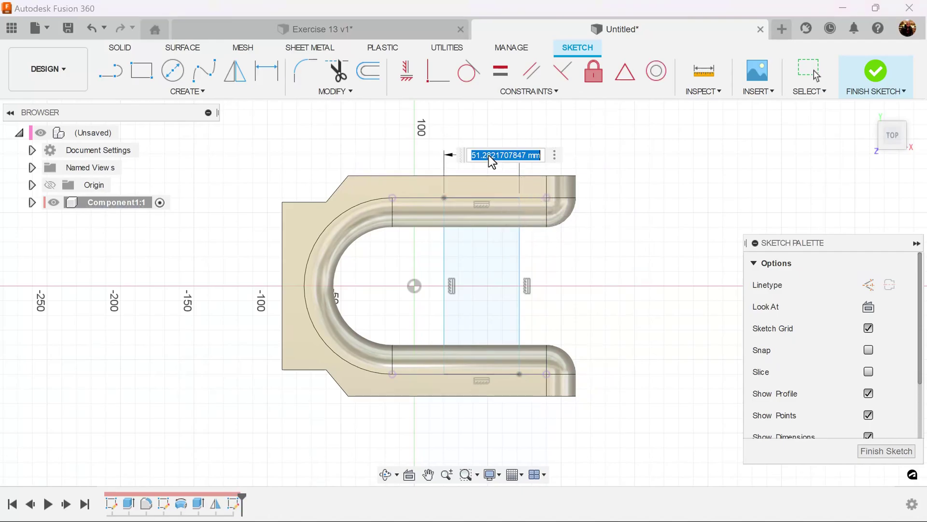
type("50")
key("Return")
scroll(489, 155, "up", 3)
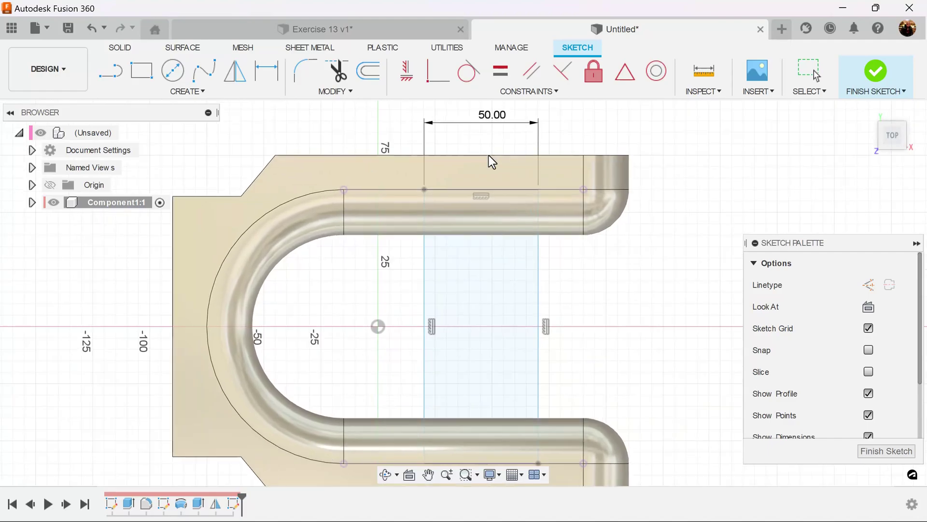
scroll(653, 293, "down", 3)
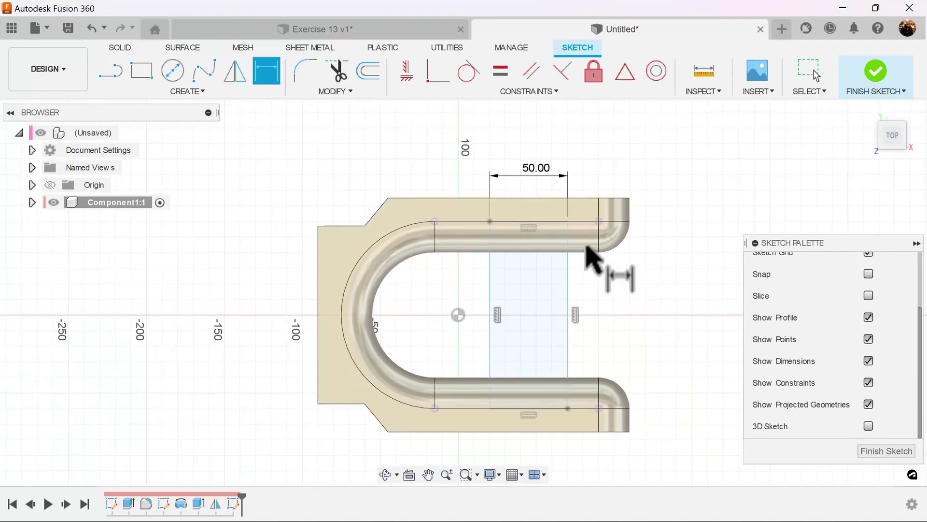
Set the rectangle's offset dimension to 30 mm, correcting the mistyped 3, and finish the sketch.
left_click(598, 221)
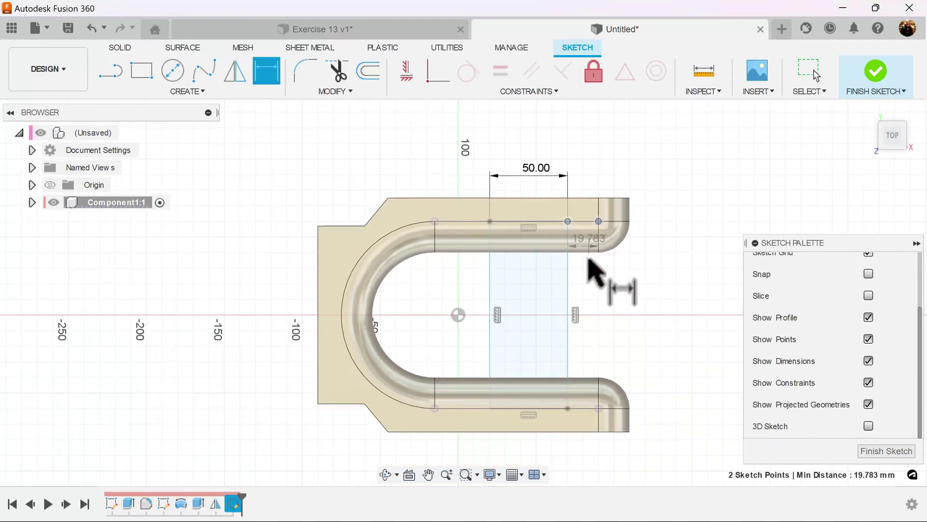
left_click(588, 284)
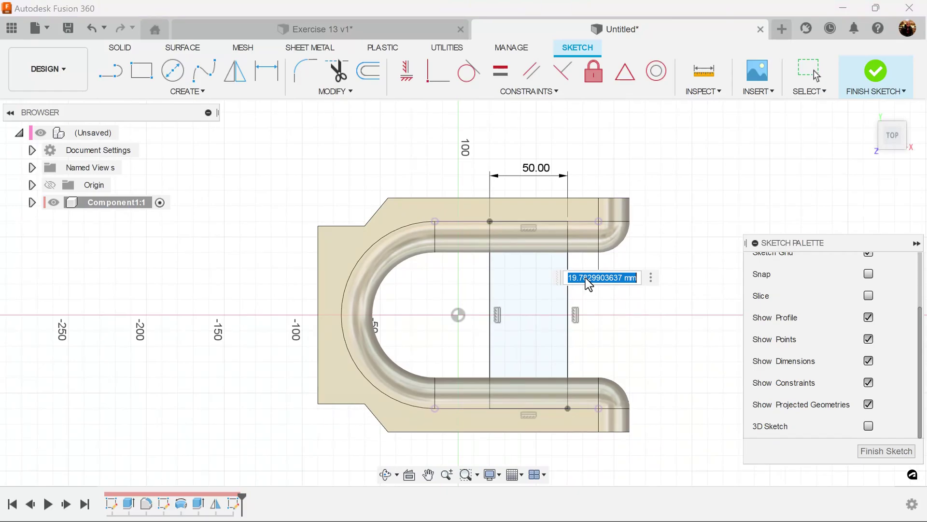
type("3")
key("Return")
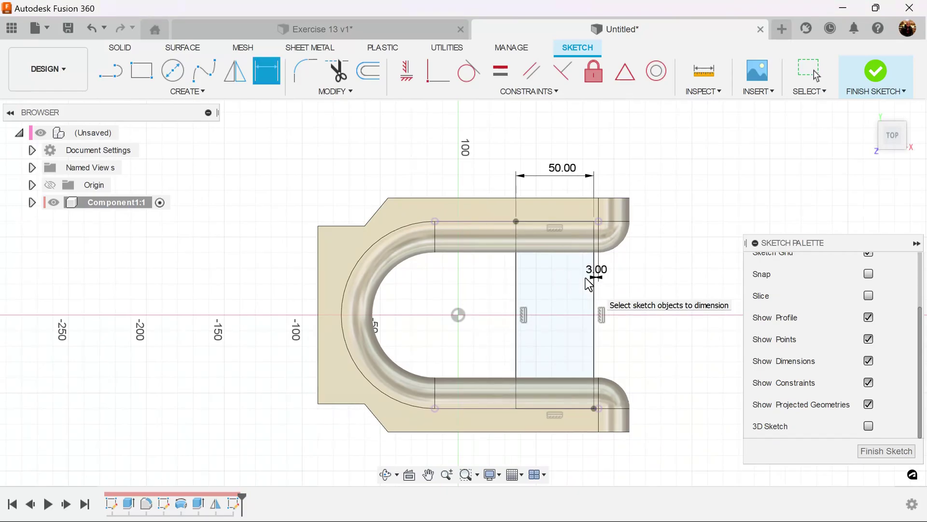
double_click(603, 279)
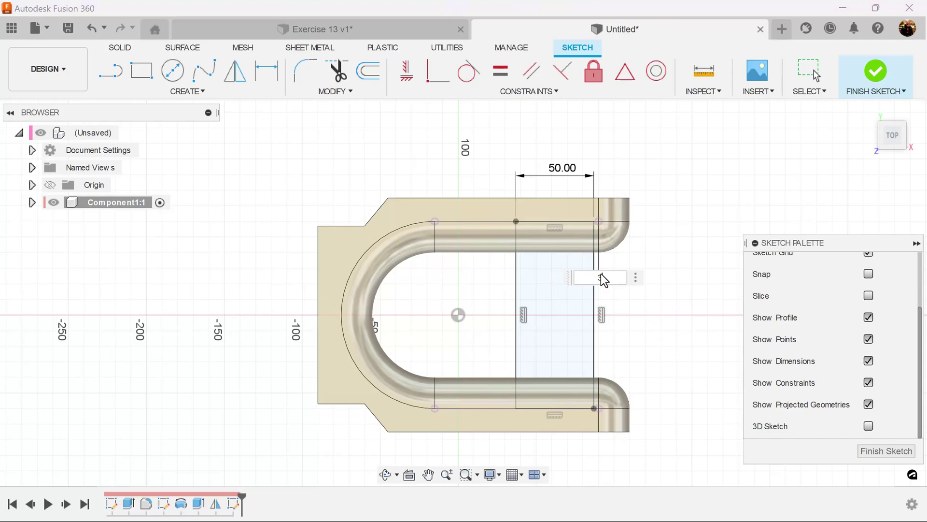
type("30")
key("Return")
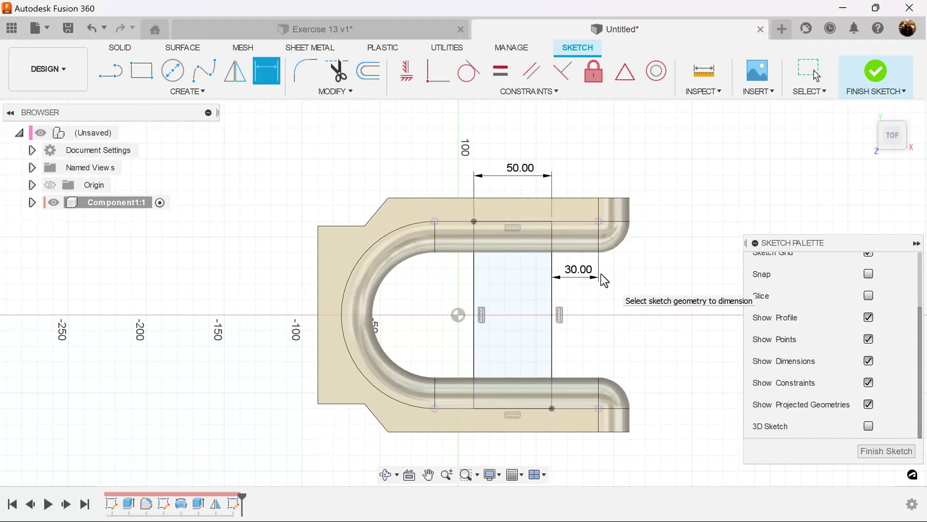
scroll(603, 278, "down", 1)
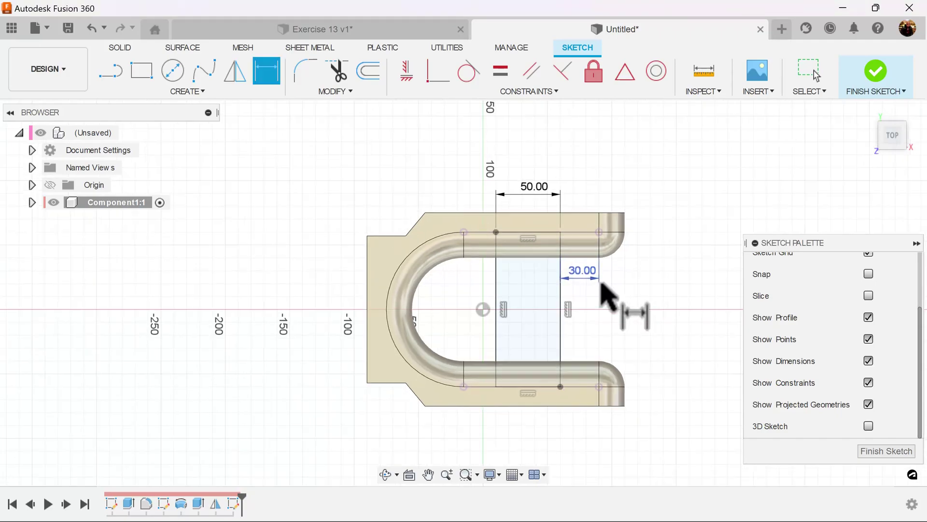
left_click(884, 452)
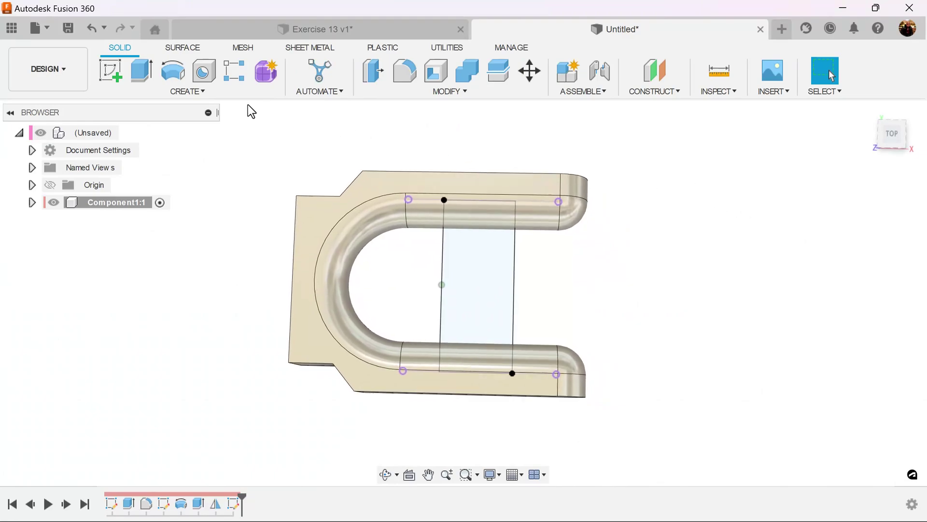
Extrude the rectangle symmetrically, whole length 20 mm, joined to the U-shaped body.
left_click(143, 75)
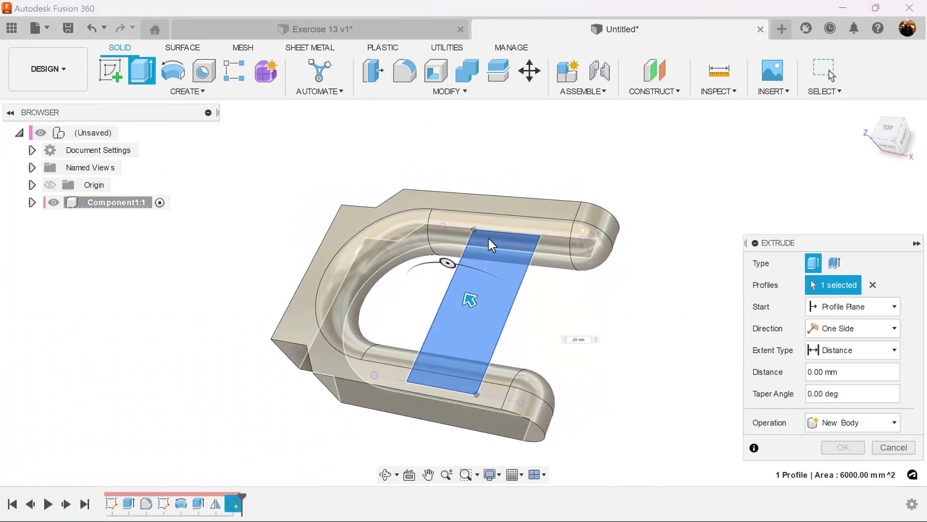
left_click(850, 332)
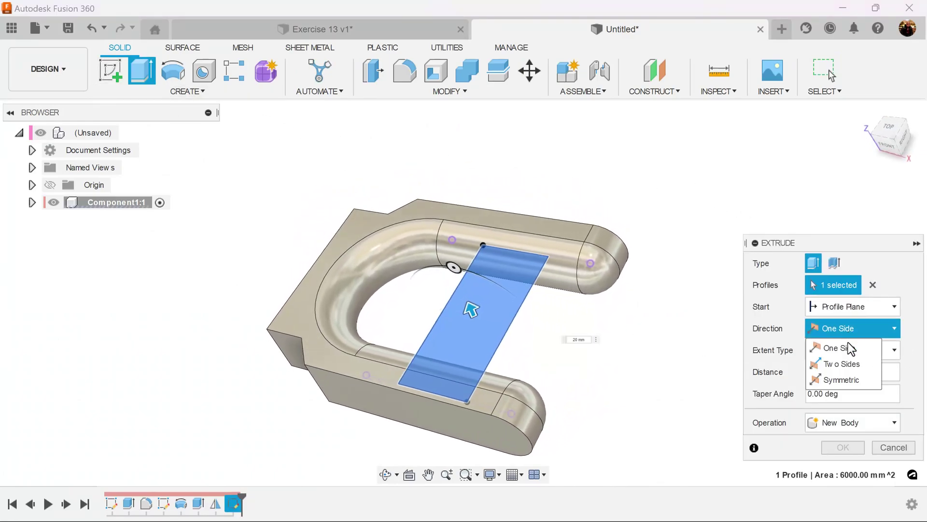
left_click(843, 380)
left_click(842, 375)
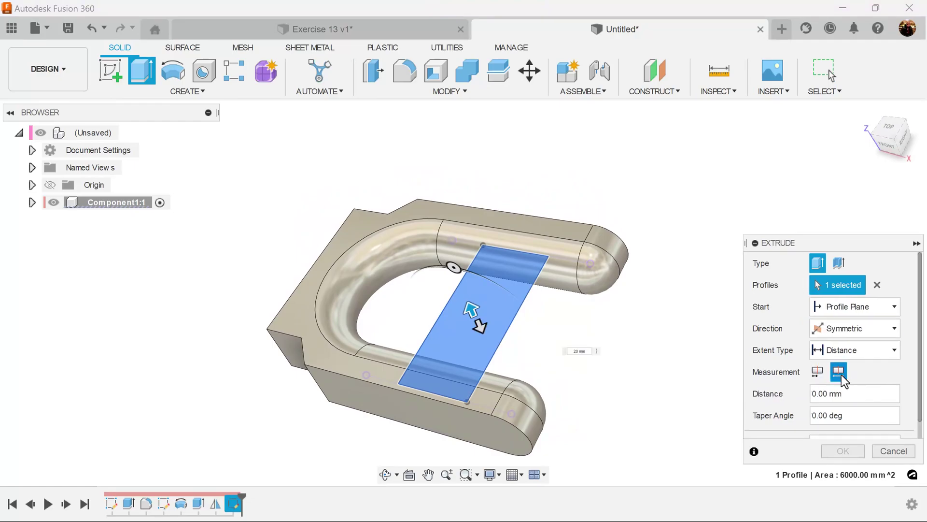
left_click(821, 393)
type("20")
scroll(879, 343, "down", 2)
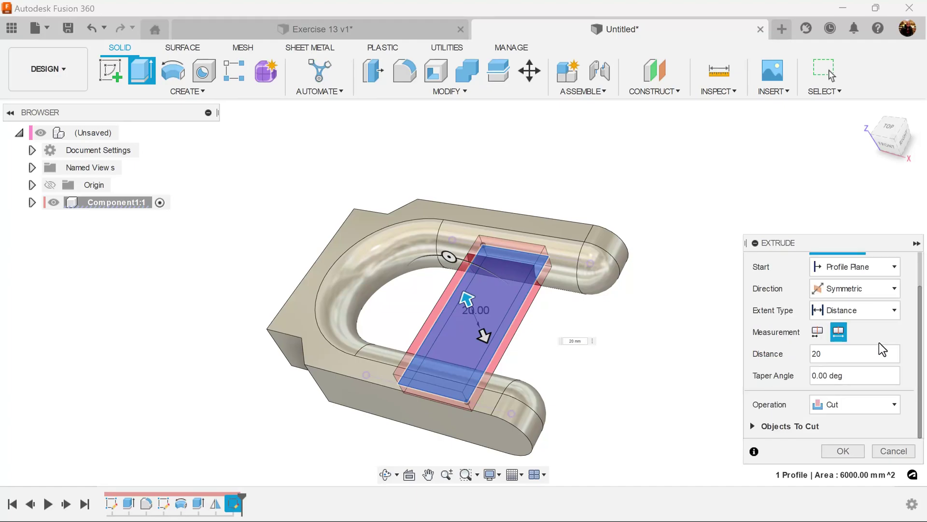
left_click(885, 408)
left_click(880, 420)
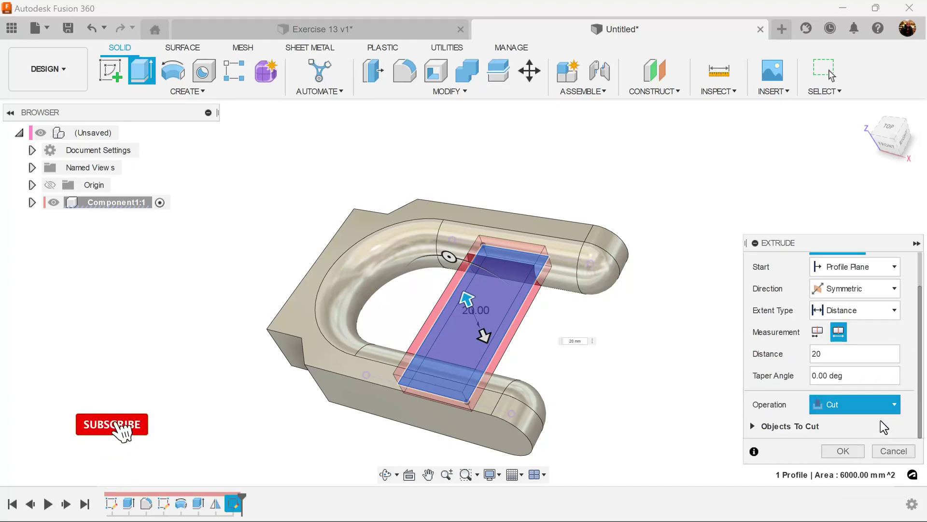
left_click(851, 451)
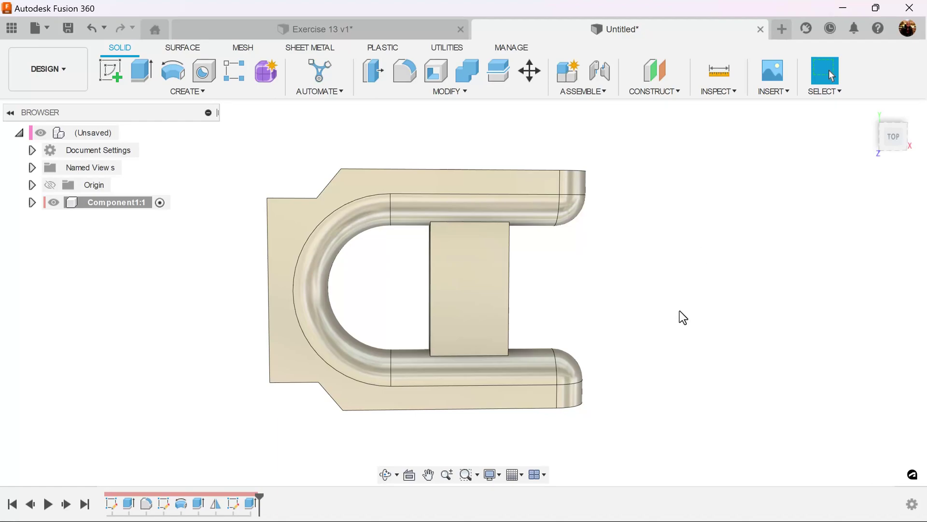
middle_click_drag(680, 311, 700, 289, "shift")
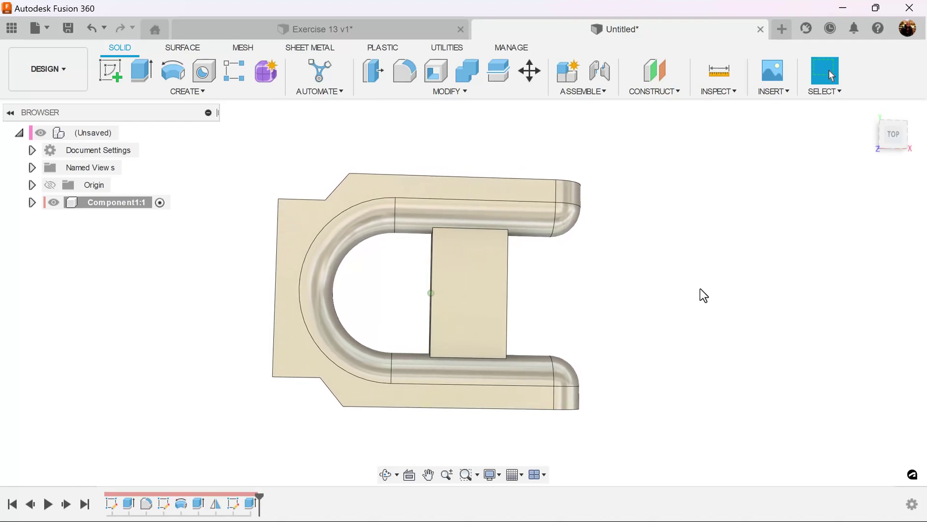
Start a sketch in top view on the XY plane and begin a rectangle left of the block.
left_click(894, 137)
left_click(111, 66)
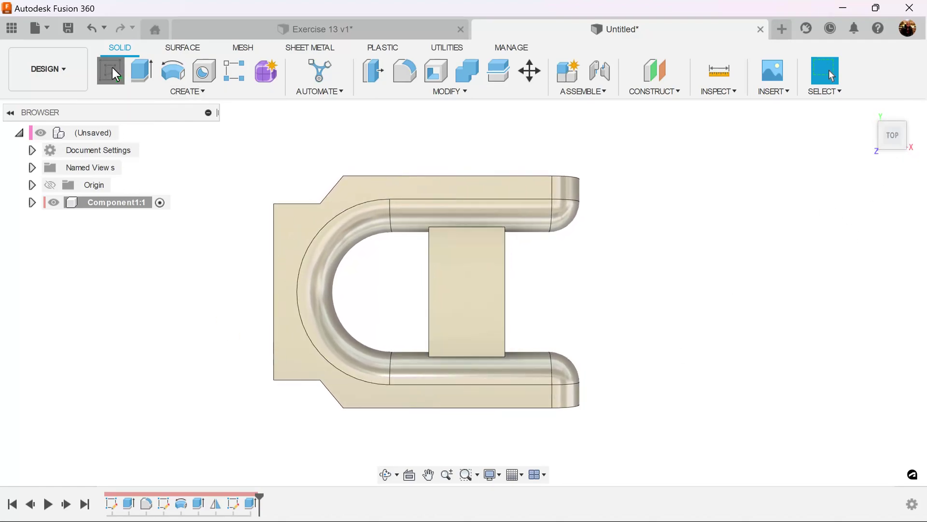
left_click(425, 254)
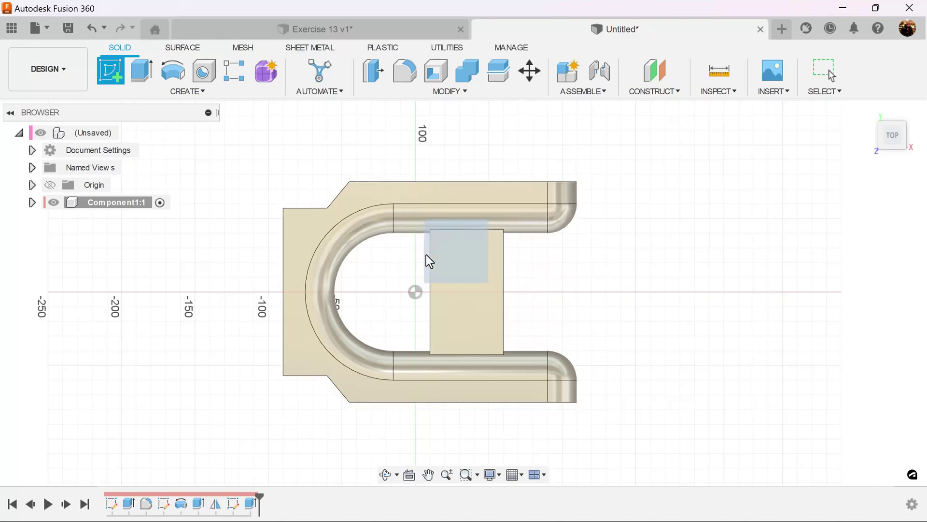
middle_click_drag(615, 319, 564, 324)
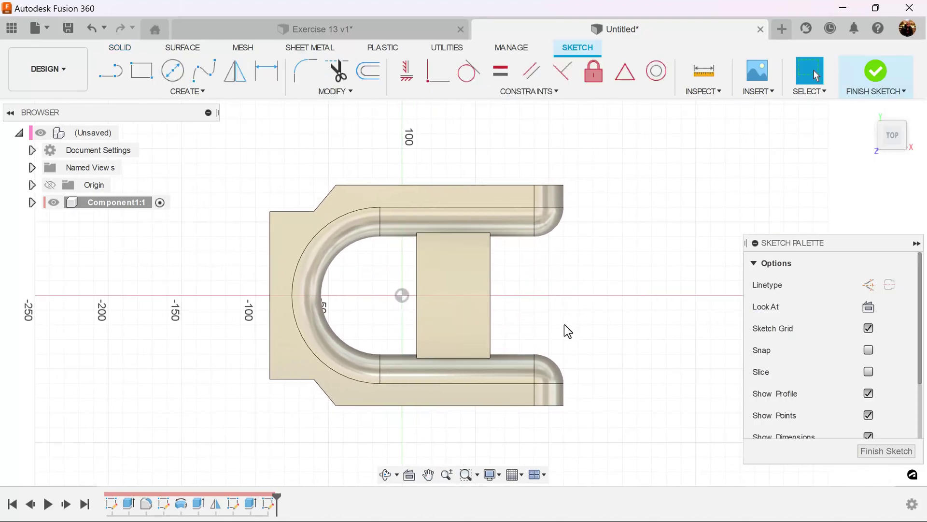
scroll(565, 324, "up", 2)
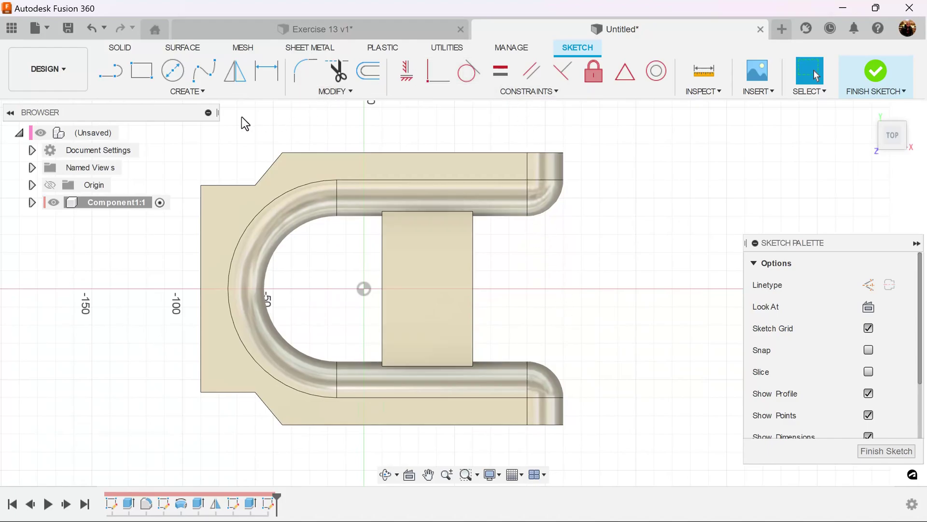
left_click(141, 70)
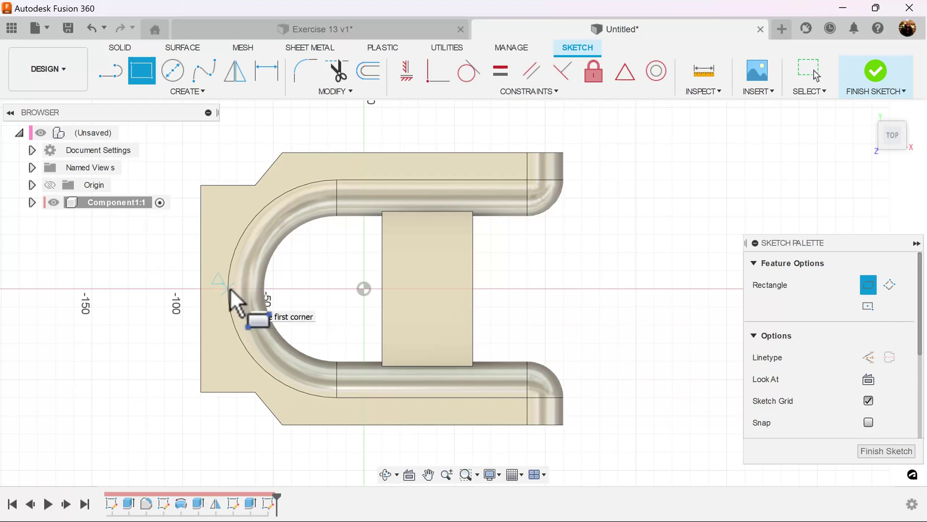
left_click(337, 288)
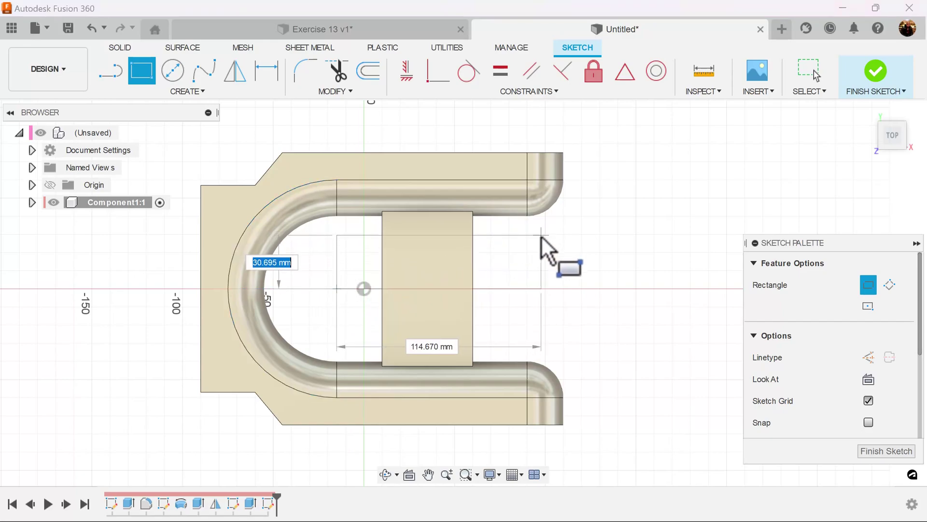
Complete the rectangle past the block and dimension its left edge to 30 mm height.
left_click(560, 235)
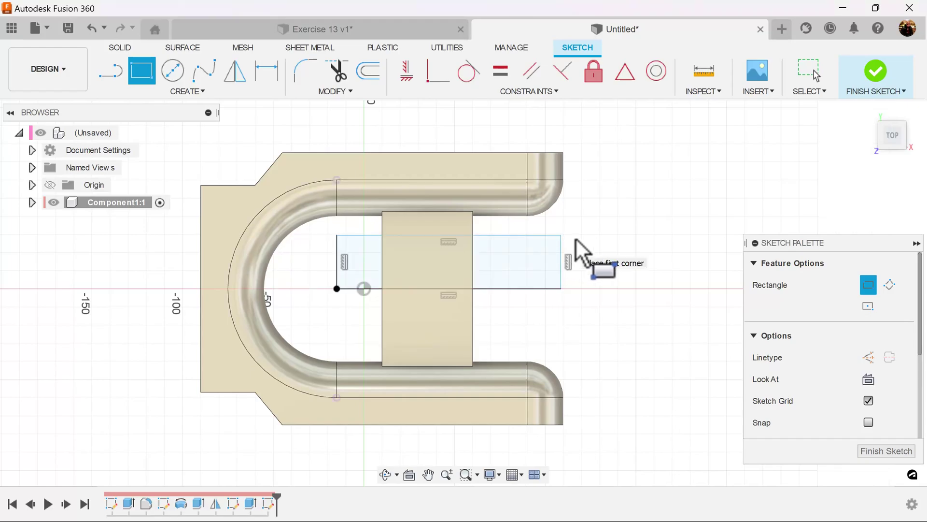
left_click(272, 72)
left_click(338, 249)
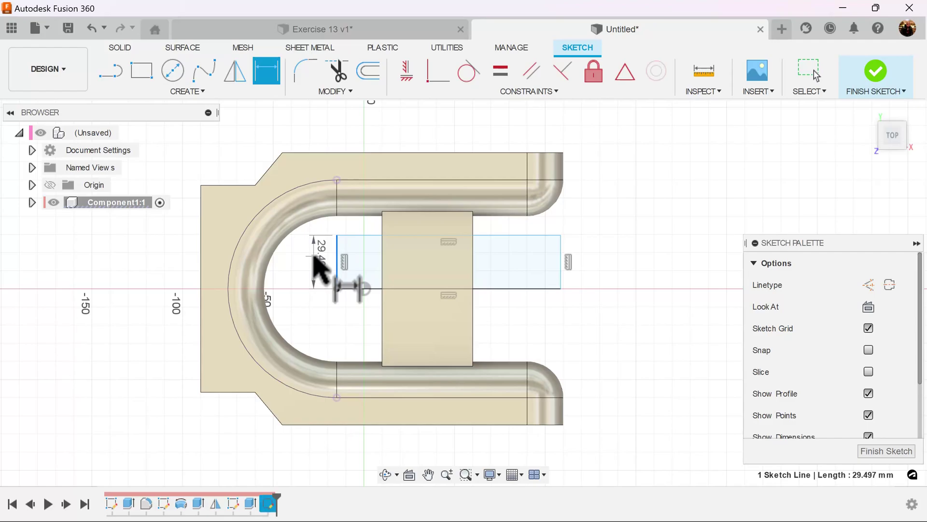
left_click(317, 265)
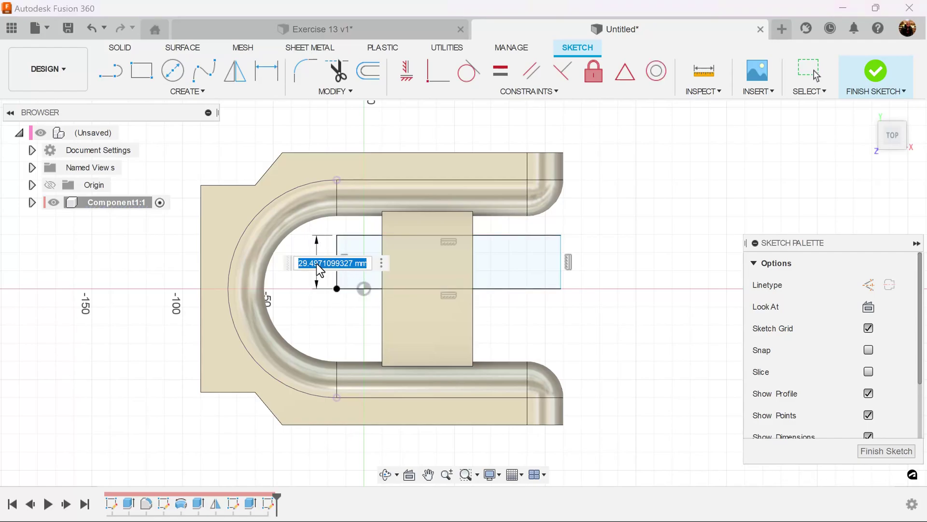
key("Return")
scroll(317, 263, "up", 3)
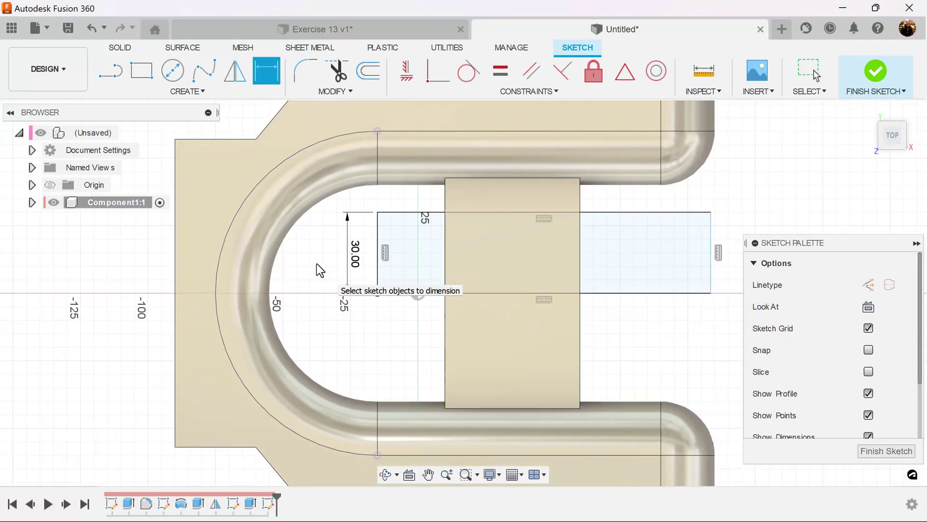
Dimension the rectangle's bottom edge to 125 mm length and exit the dimension tool.
left_click(647, 294)
left_click(622, 337)
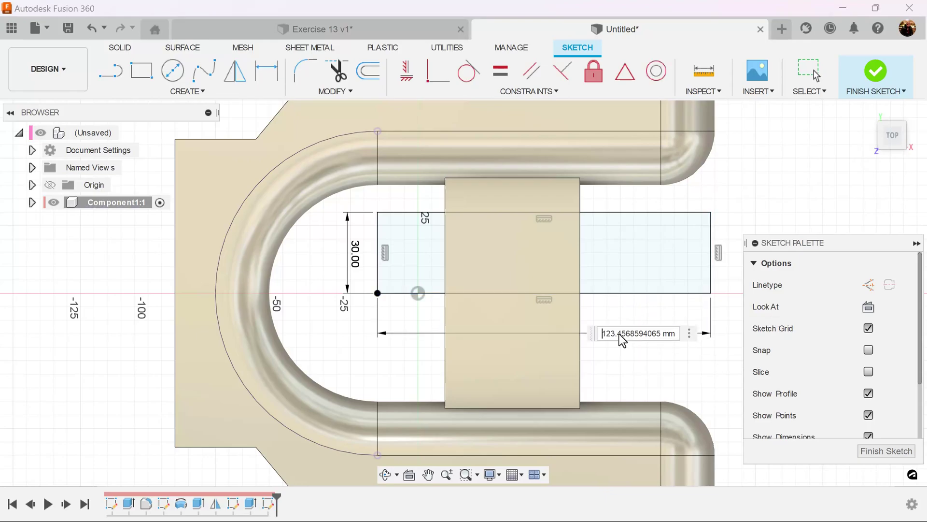
type("125")
key("Return")
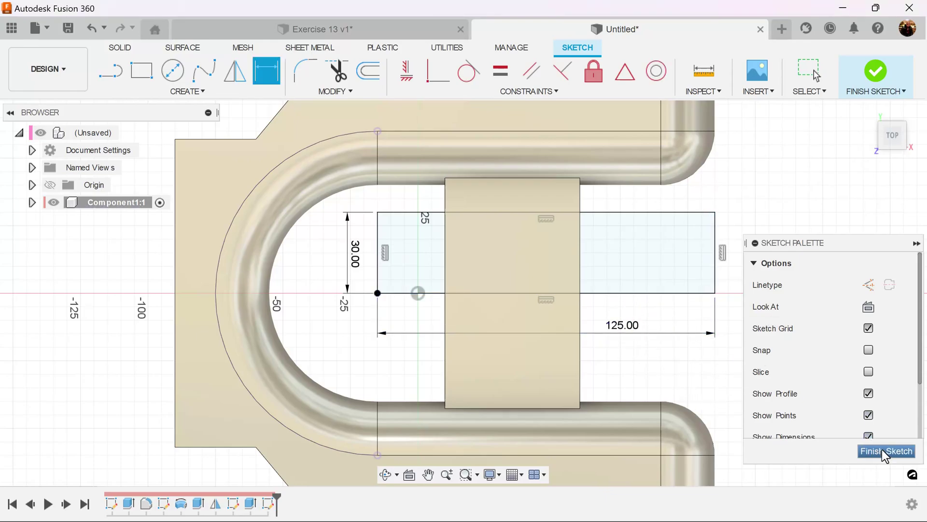
scroll(807, 166, "down", 2)
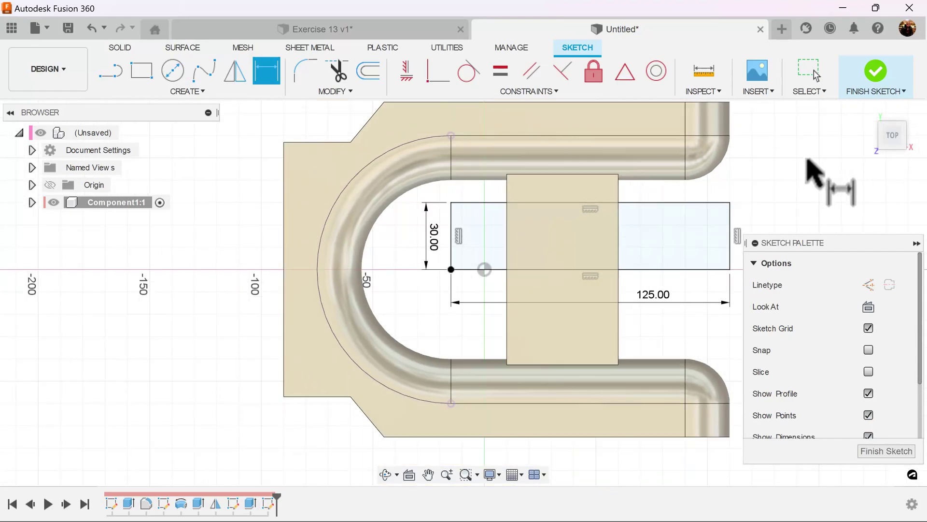
middle_click_drag(807, 165, 706, 165)
key("Escape")
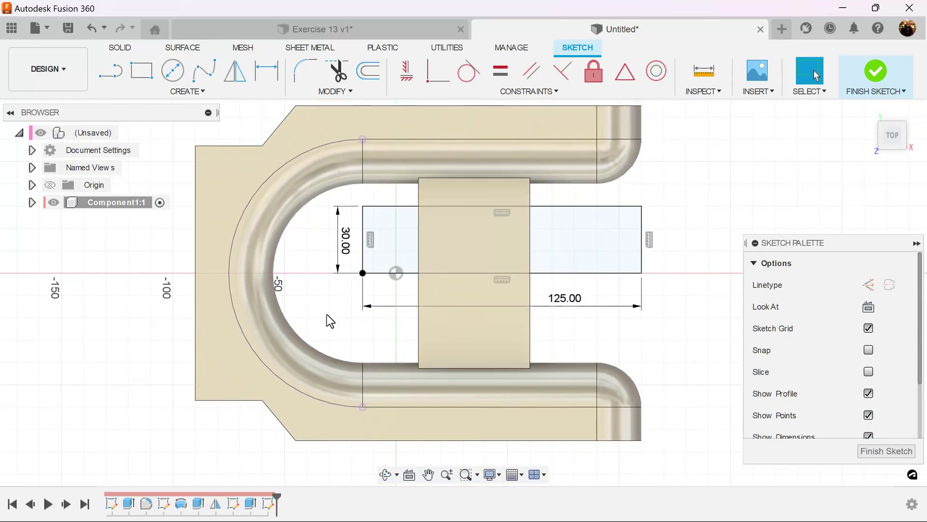
Make the rectangle's left edge construction and draw a quarter-arc centred on its bottom-left corner.
left_click(361, 223)
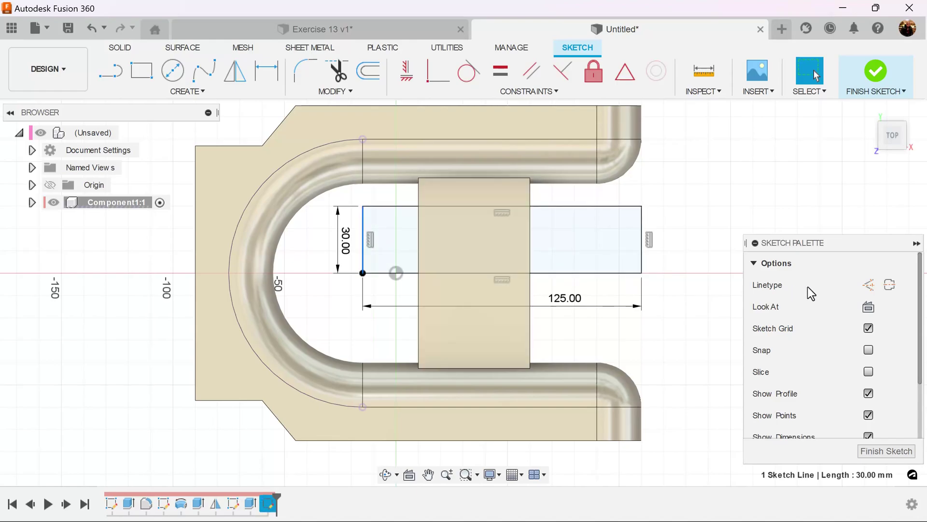
left_click(868, 285)
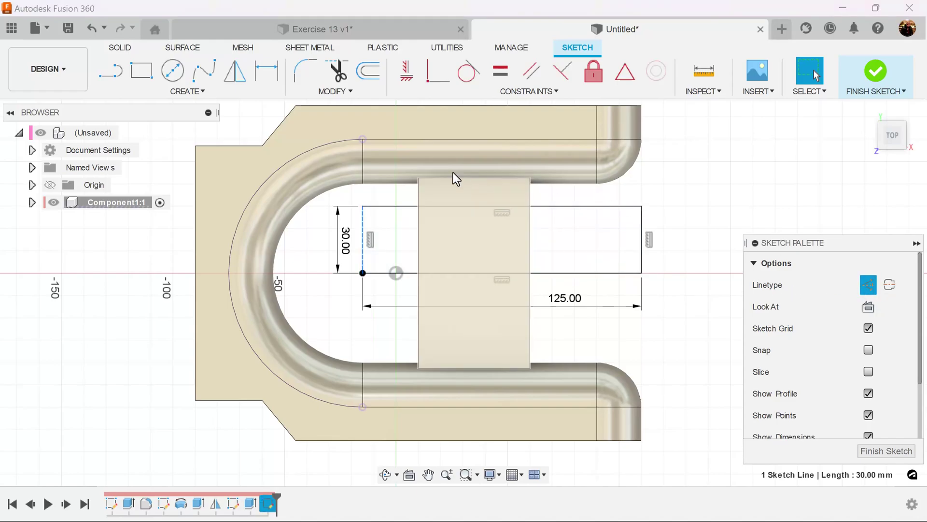
left_click(193, 92)
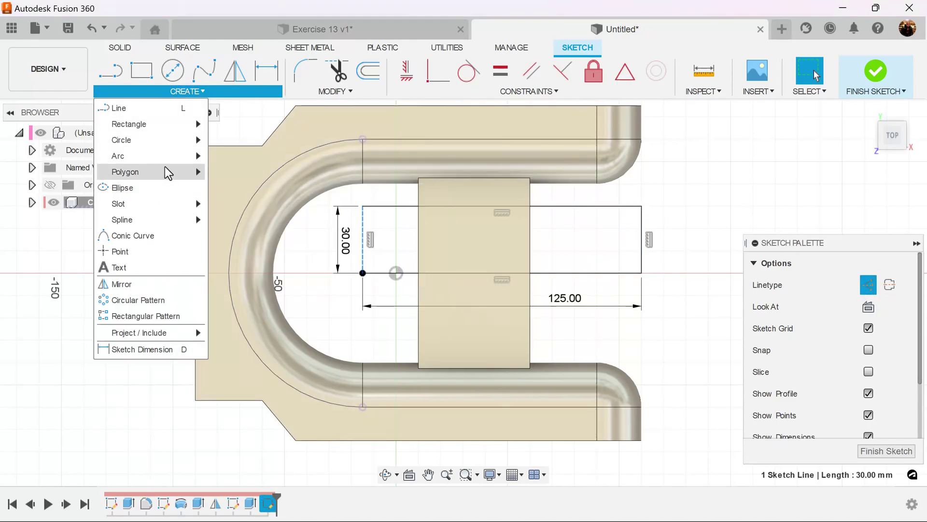
mouse_move(169, 161)
left_click(250, 173)
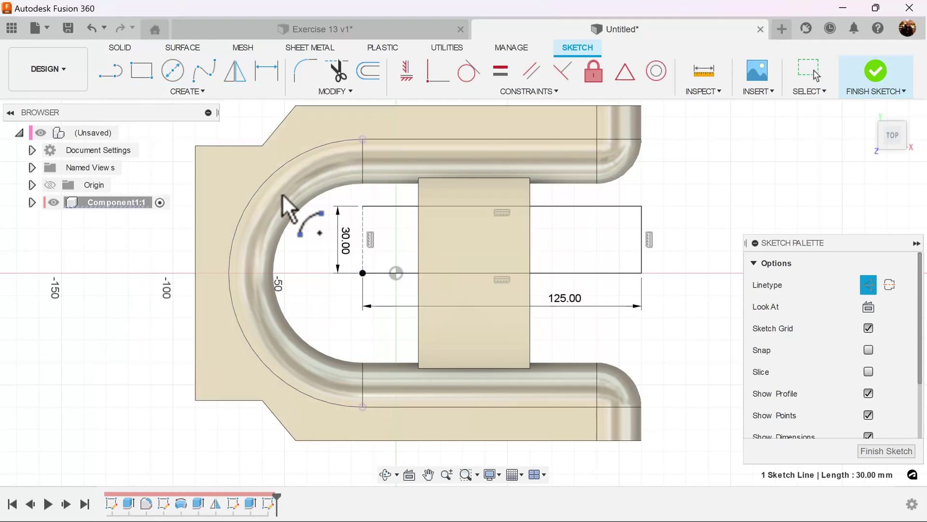
left_click(363, 273)
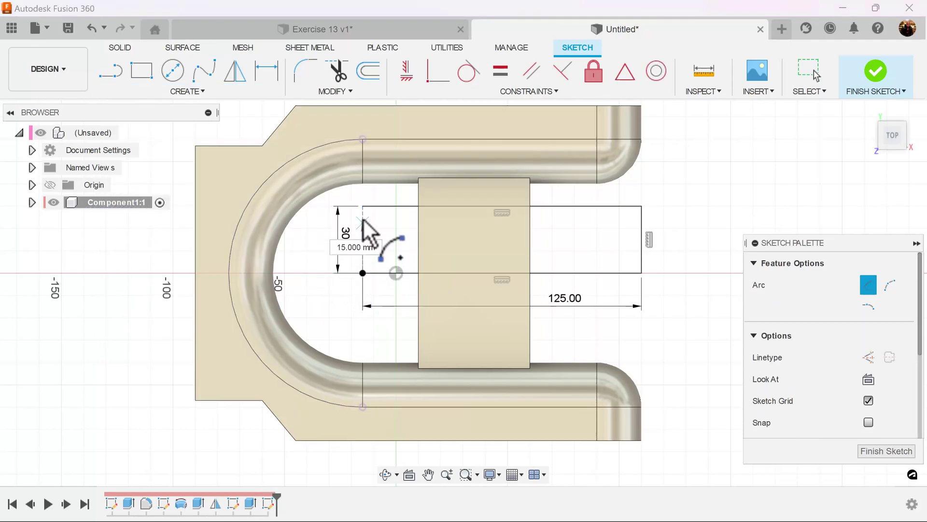
left_click(363, 207)
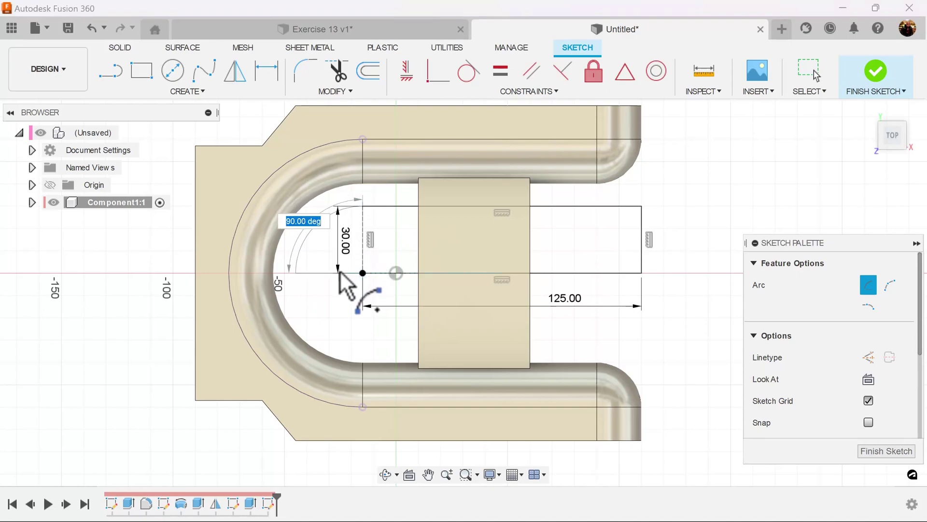
left_click(322, 277)
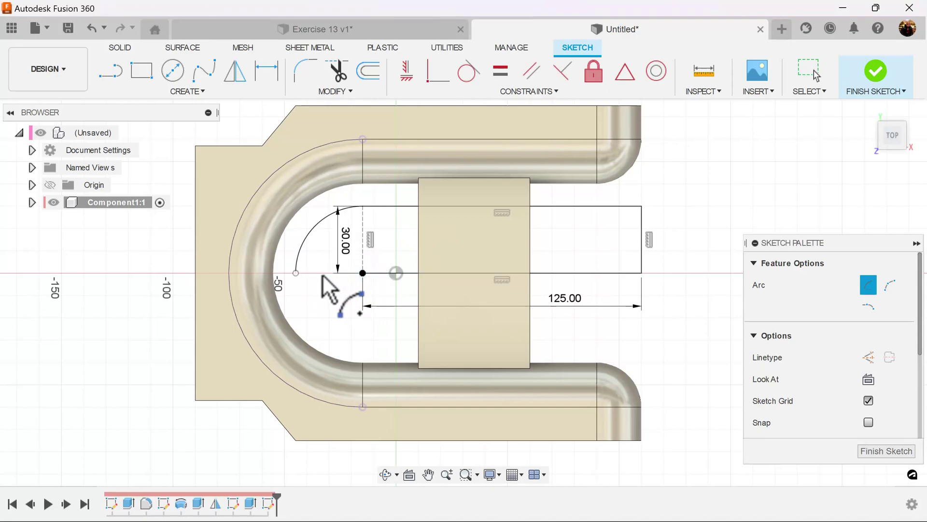
Close the profile with a line from the arc's lower end to the corner, then finish the sketch.
left_click(110, 71)
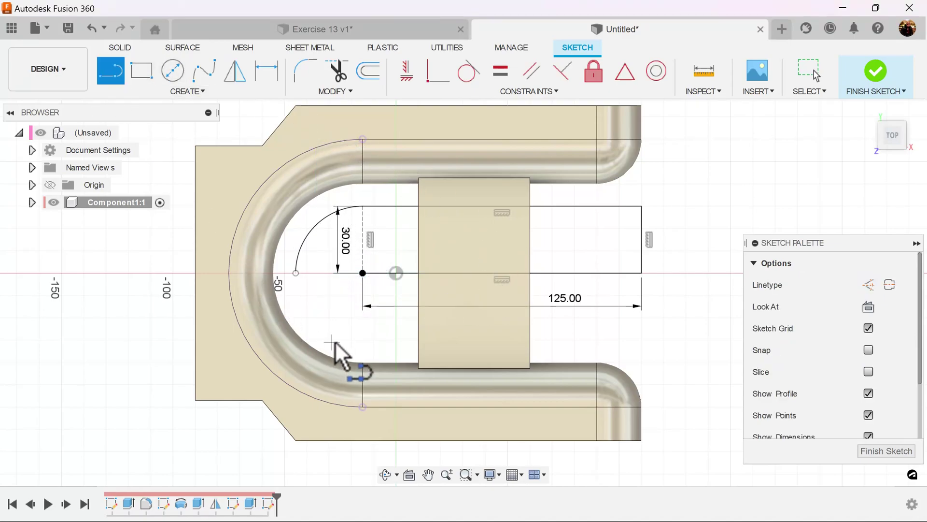
left_click(296, 273)
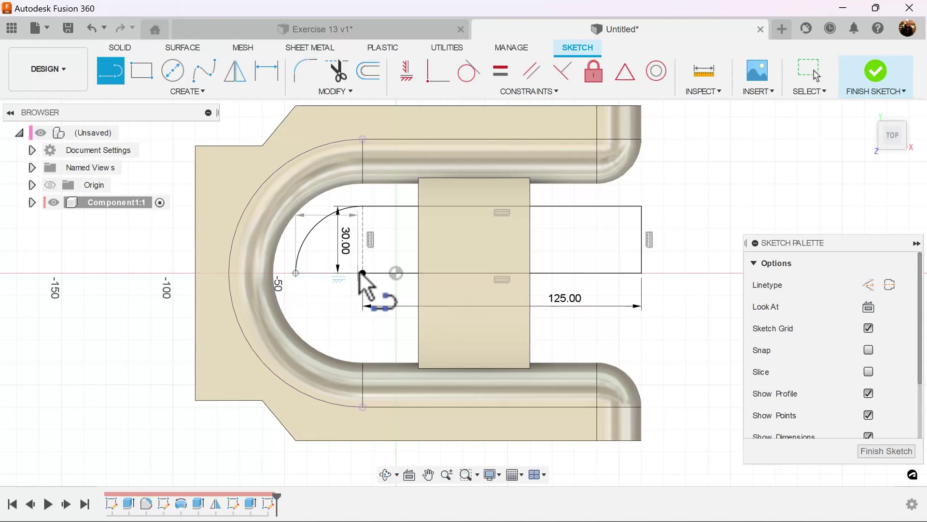
left_click(363, 273)
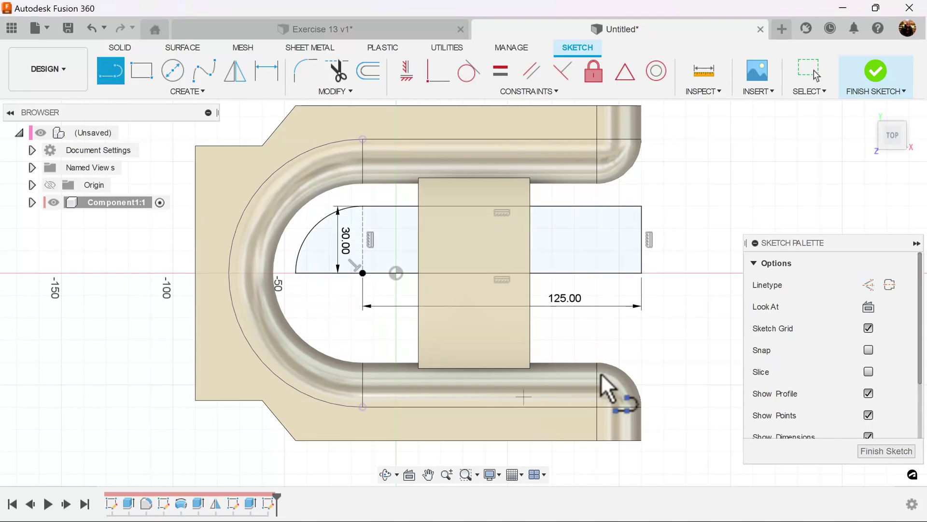
left_click(887, 451)
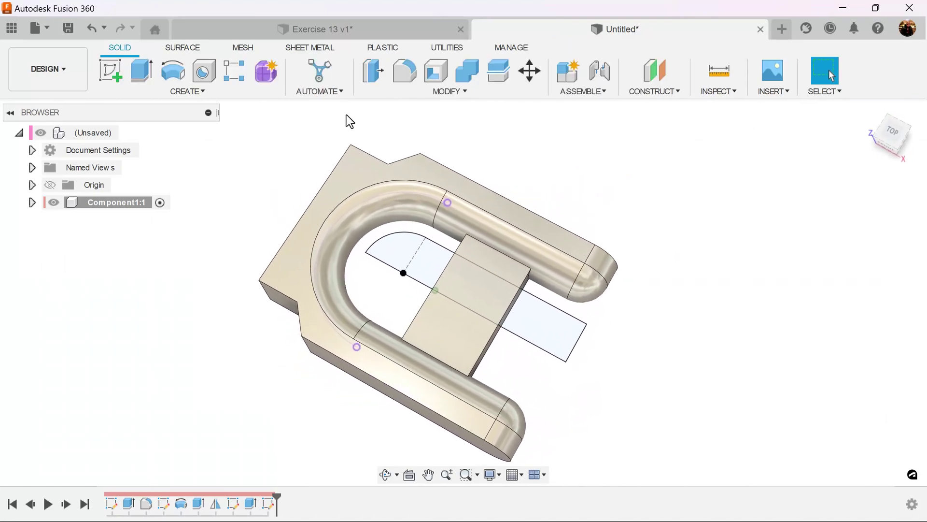
Revolve the profile 360° about its long bottom edge, joined to the part.
left_click(170, 73)
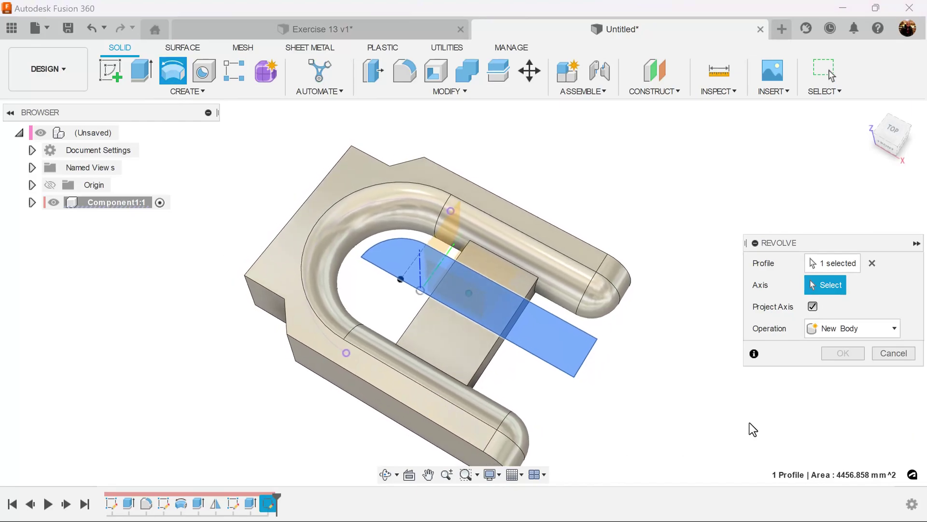
left_click(529, 347)
left_click(854, 392)
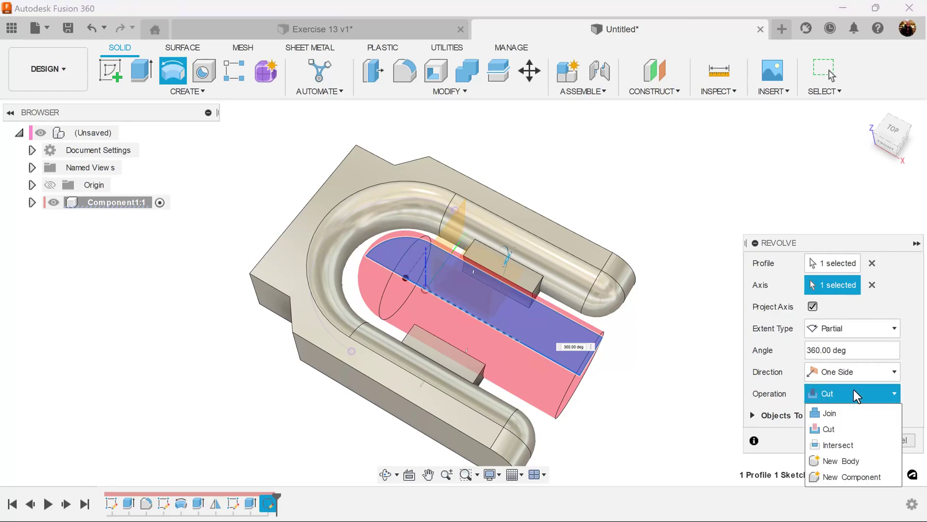
left_click(853, 413)
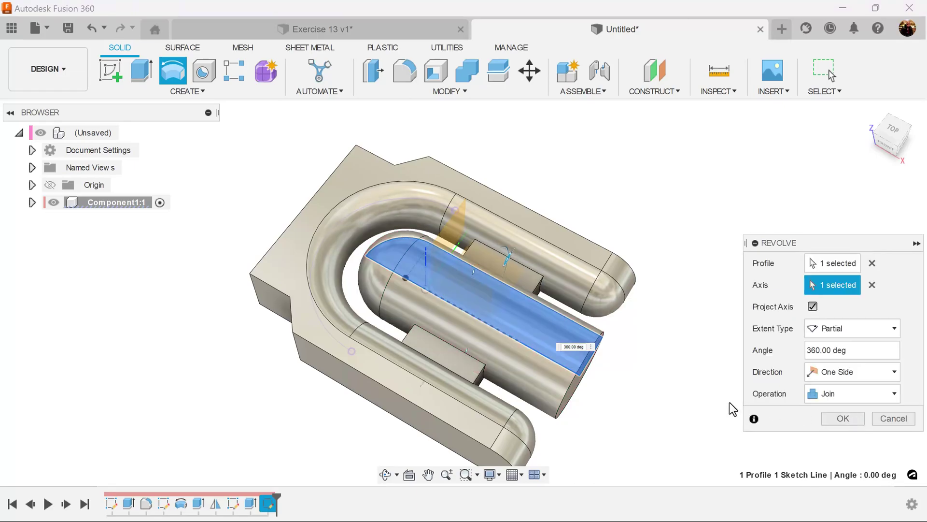
left_click(850, 420)
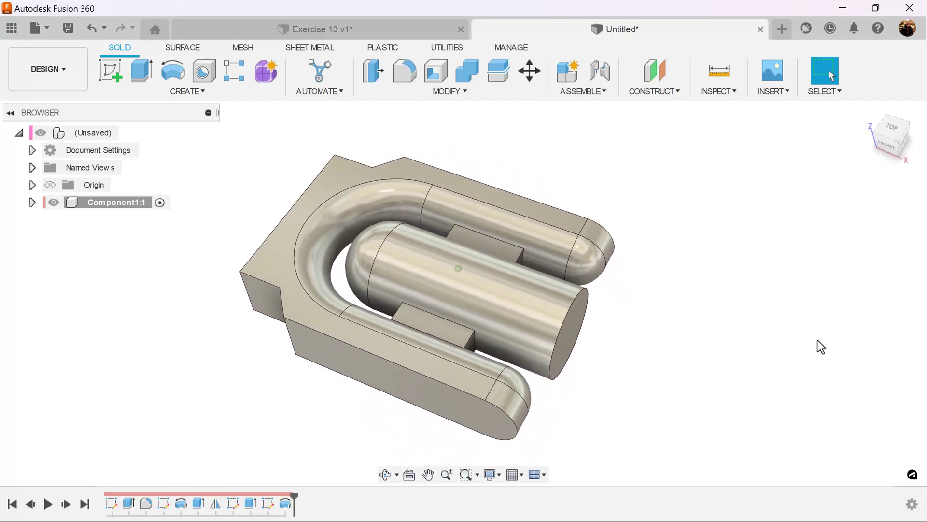
left_click(407, 73)
Round the cylinder's flat end edge with a 20 mm constant-radius fillet.
left_click(761, 267)
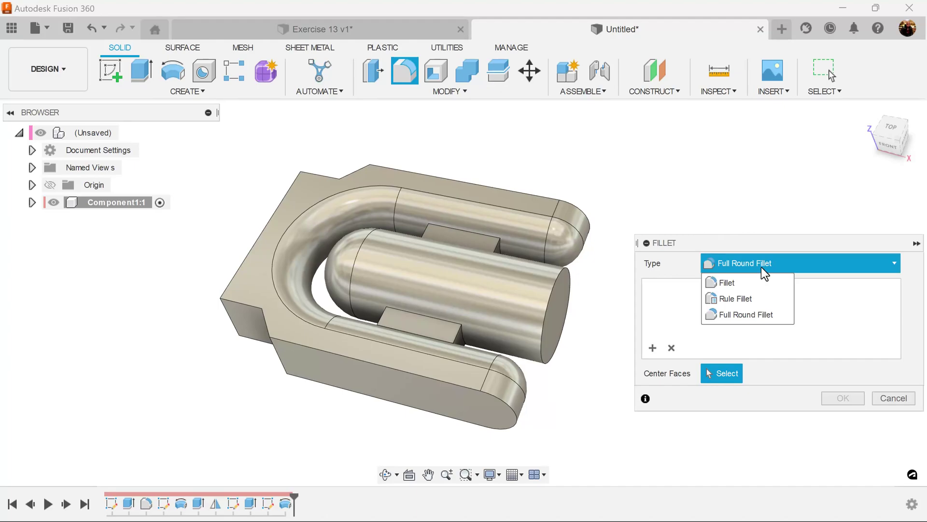
left_click(757, 278)
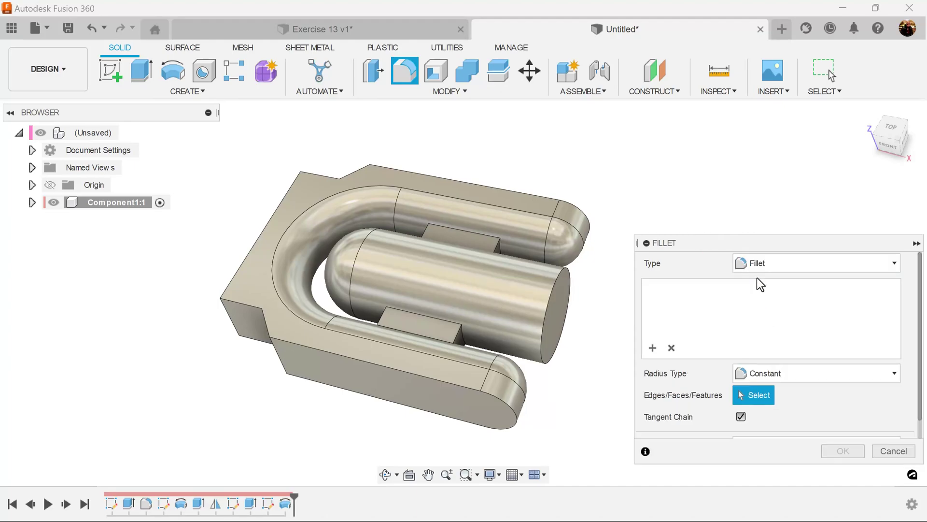
left_click(564, 269)
type("20")
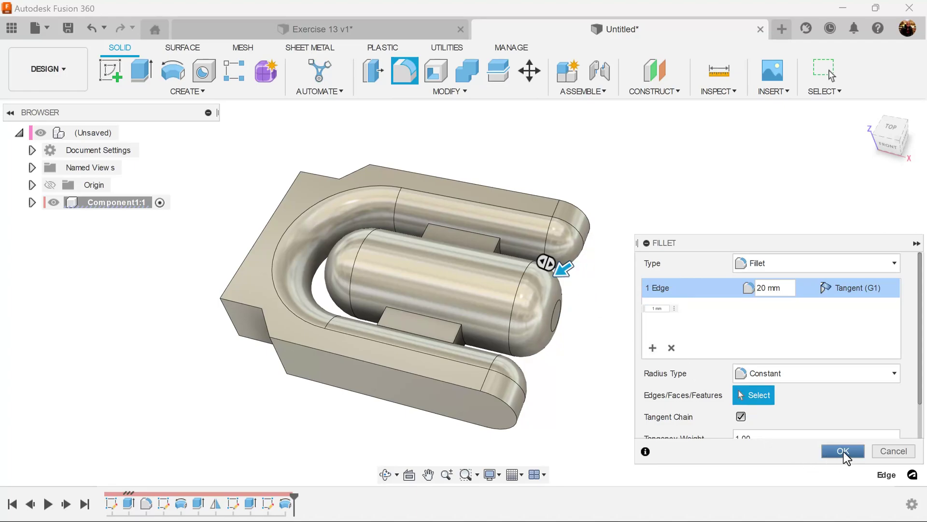
left_click(844, 452)
middle_click_drag(848, 426, 436, 120, "shift")
left_click_drag(300, 166, 648, 427)
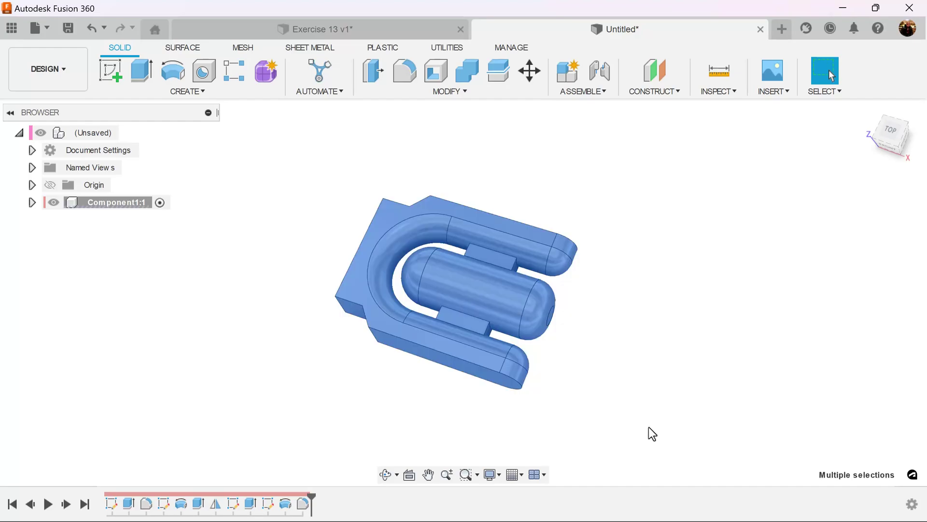
Fillet all 28 window-selected faces with a 1 mm radius, then return to Home view.
left_click(406, 71)
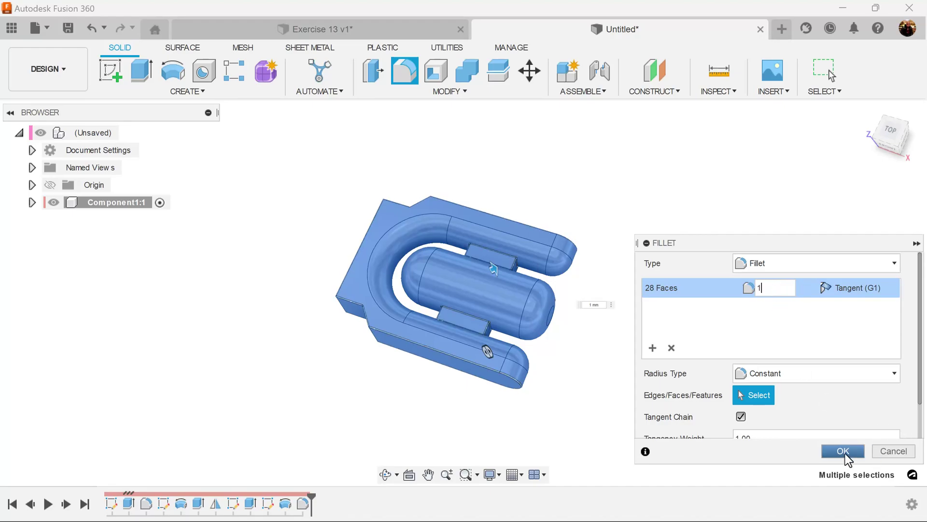
left_click(844, 451)
key("F5")
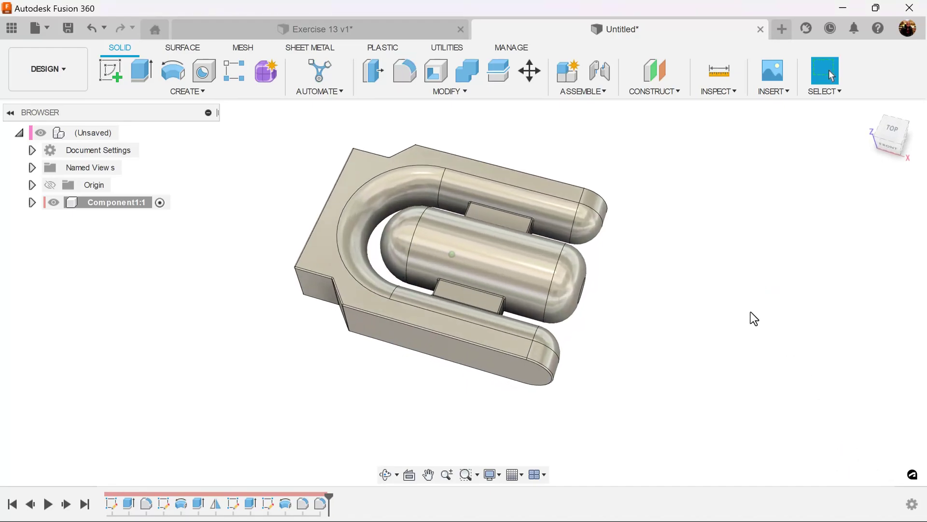